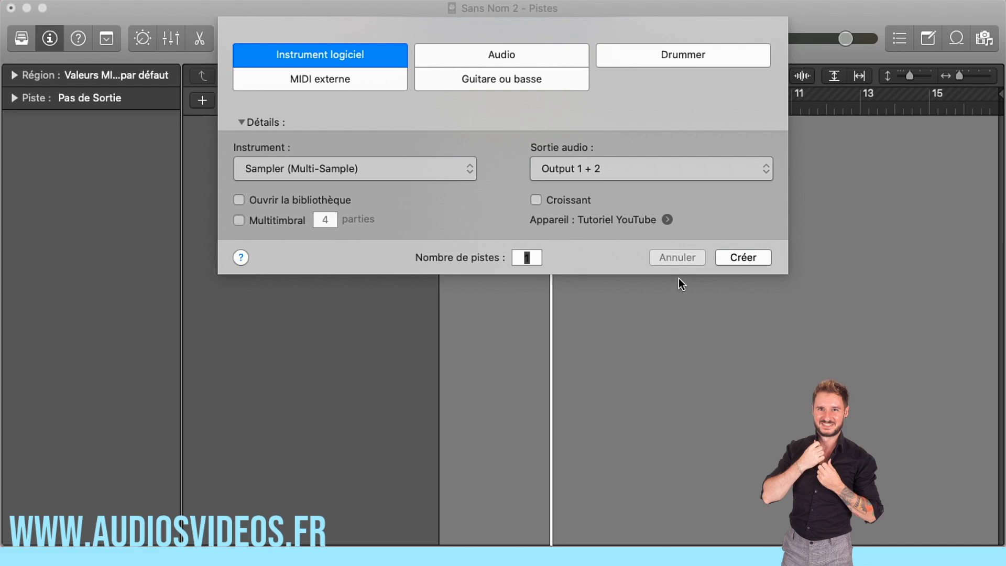
Step: Create one software instrument track using Sampler (Multi-Sample) with Output 1 + 2, and close its plug-in window
left_click(743, 257)
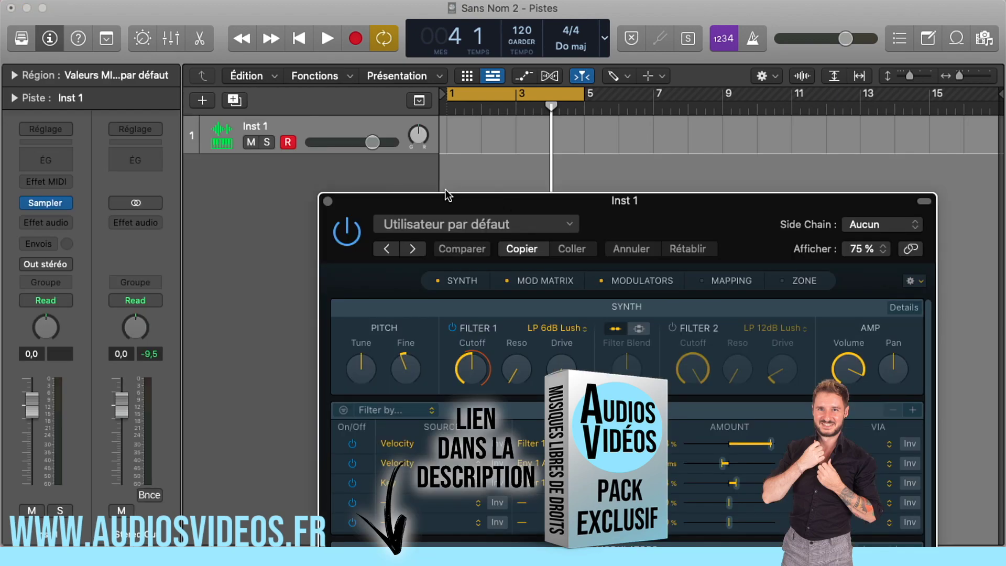
left_click(328, 201)
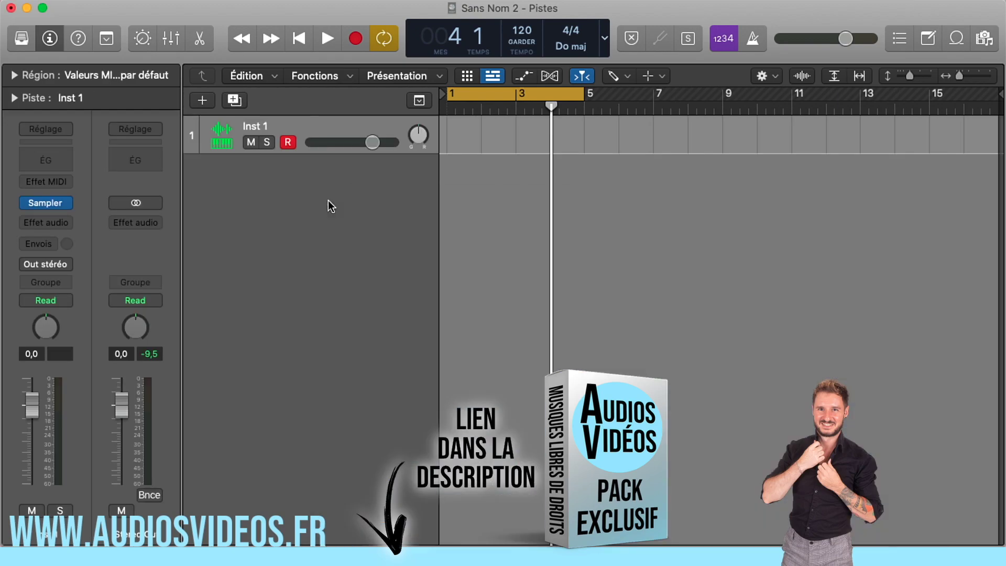
Step: Draw a MIDI region on the Inst 1 track with the Pencil tool, extend it from bar 1 to bar 5, and open it for note editing
key("t")
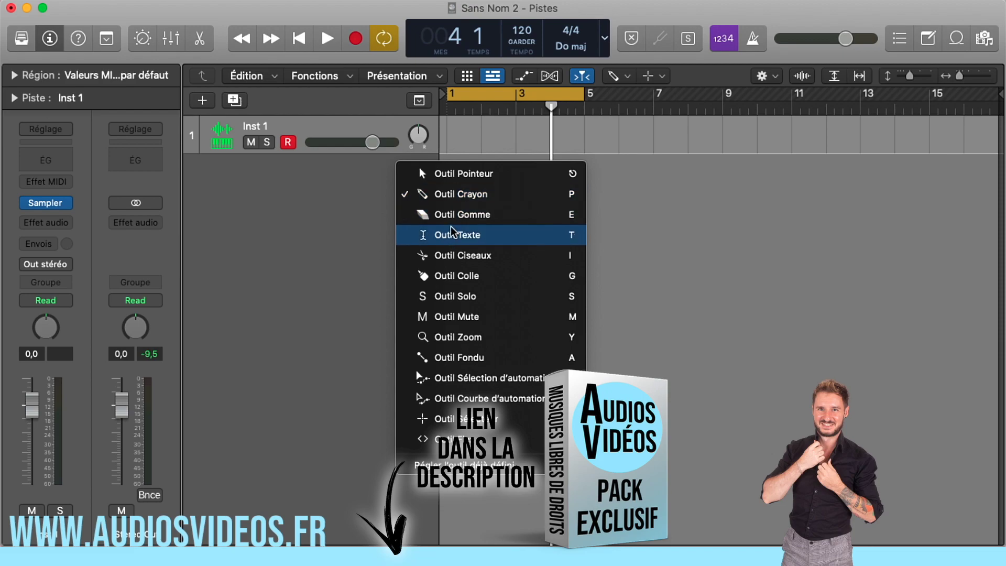
left_click(450, 195)
left_click(460, 149)
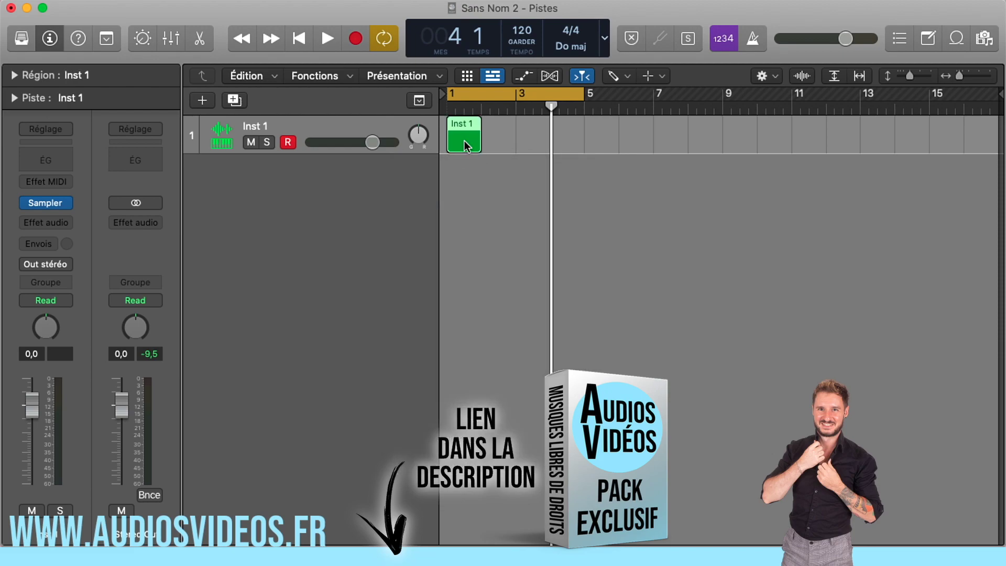
left_click_drag(477, 142, 584, 143)
double_click(520, 136)
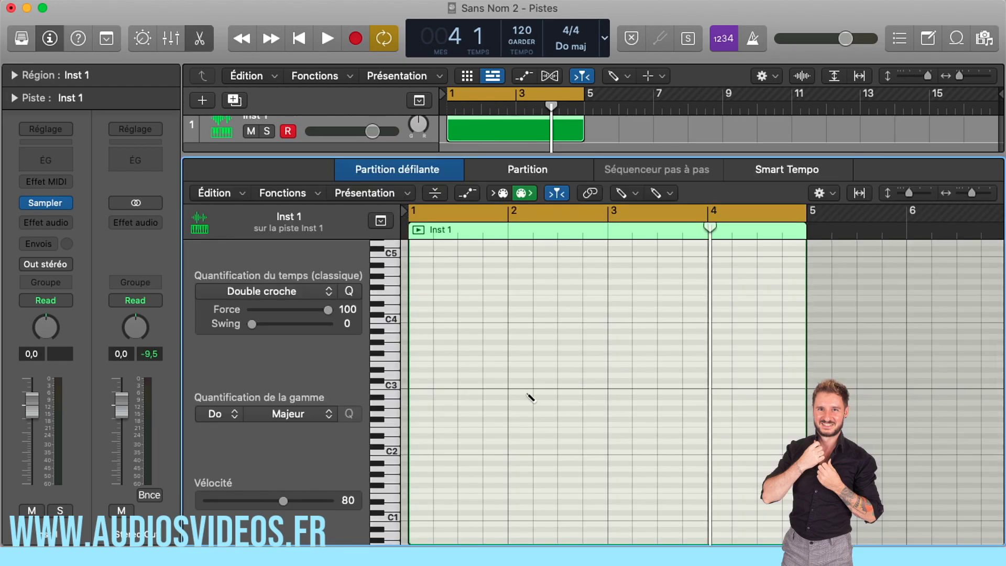
Step: With the Pencil tool, draw six short notes across the four bars, in order: C4, D♯3, C4, D♯4, D3 and G♯2
key("t")
left_click(538, 413)
left_click(414, 320)
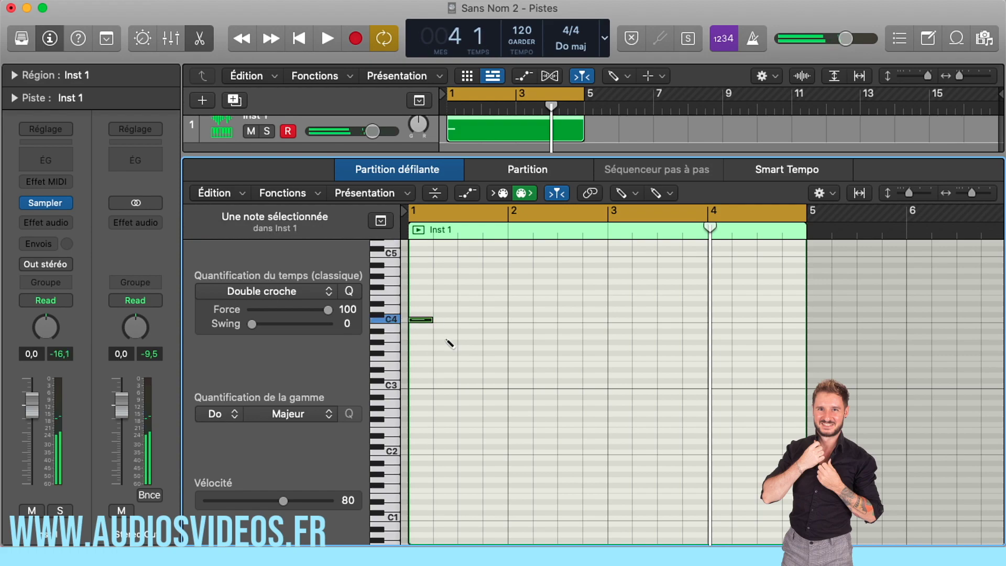
left_click(464, 370)
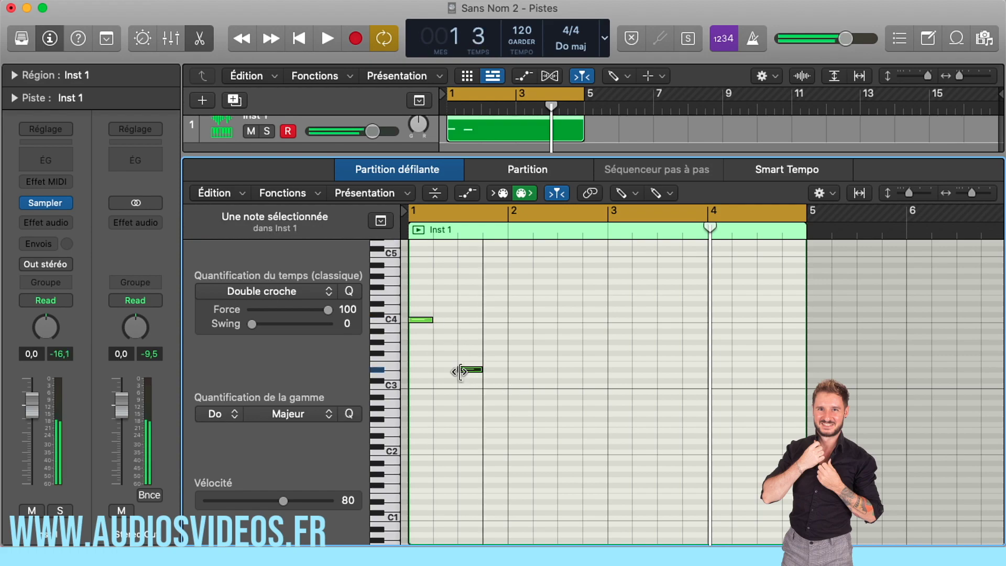
left_click(497, 320)
left_click(597, 303)
left_click(651, 375)
left_click(770, 408)
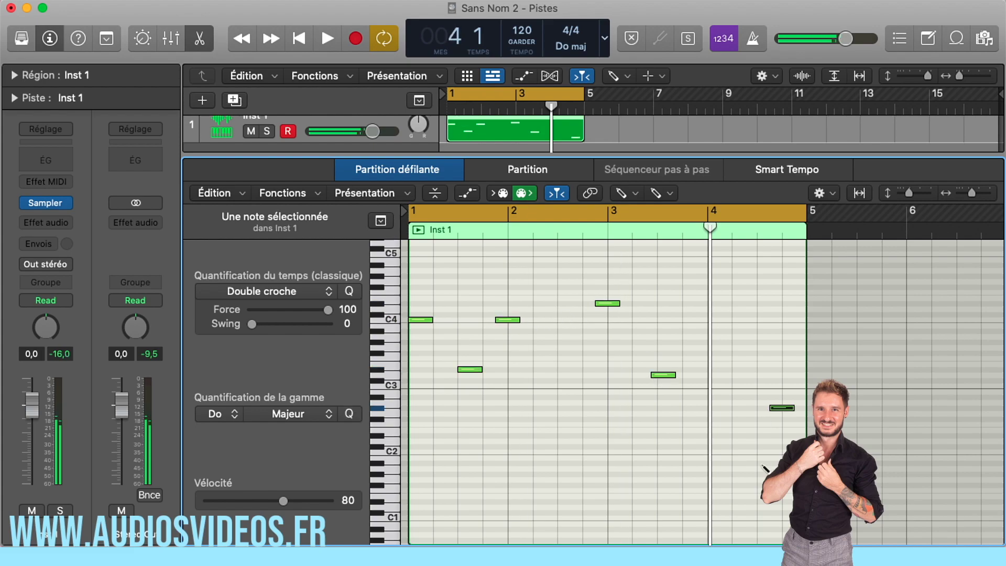
Step: Switch to the Pointer tool, select all six notes with Select All and with a selection rectangle, and deselect them
key("t")
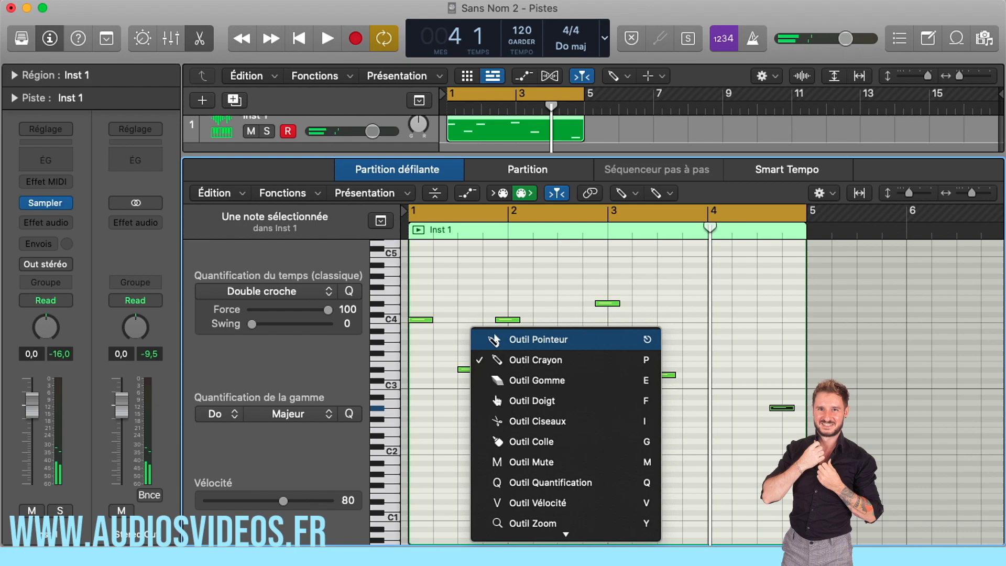
left_click(492, 339)
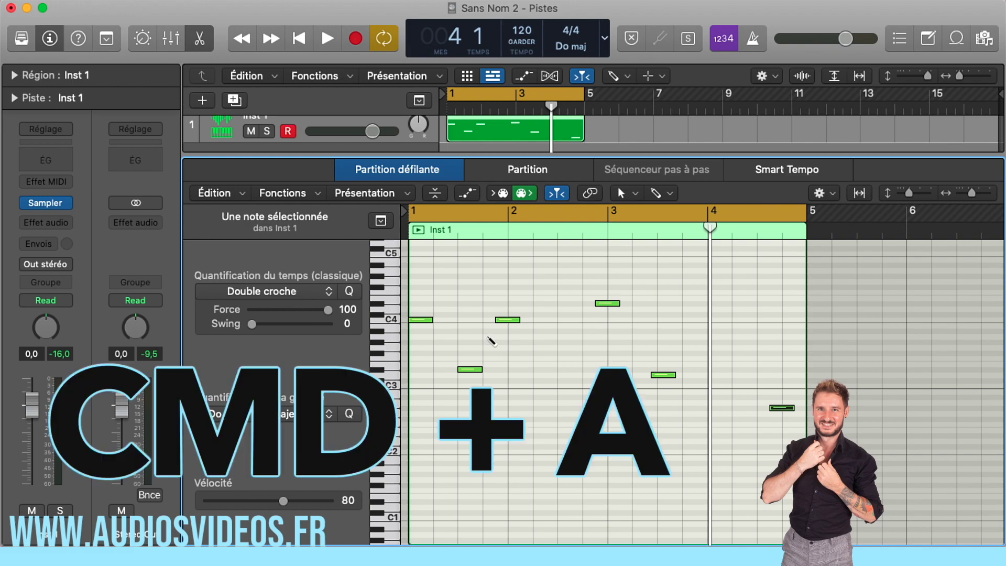
key("super+a")
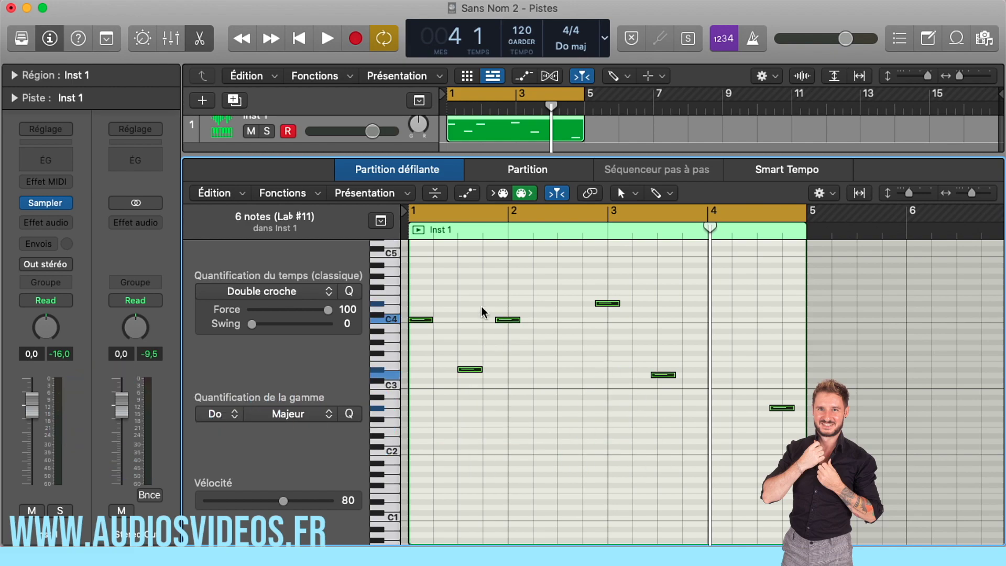
left_click_drag(426, 257, 788, 455)
left_click(636, 425)
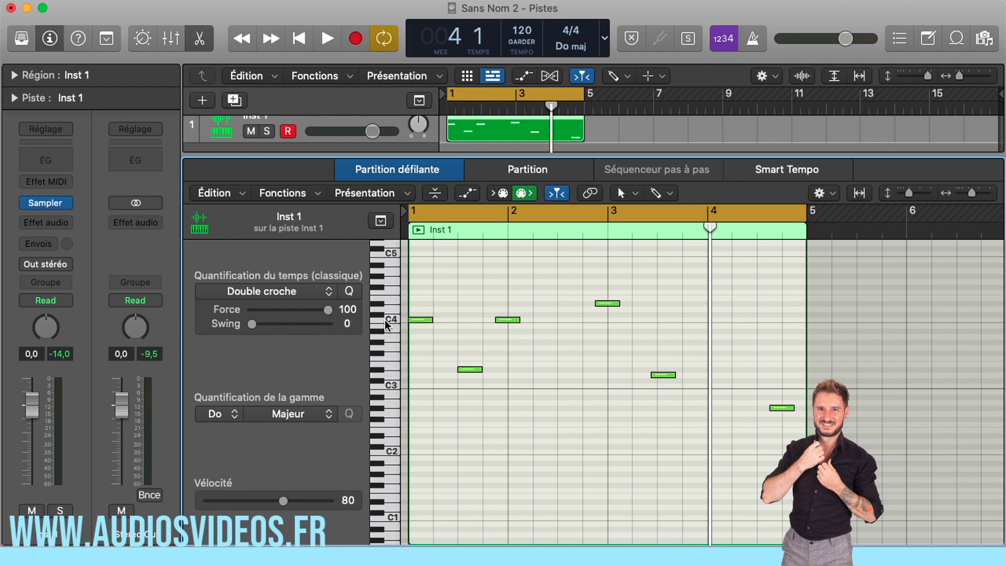
Step: Select every C4 note in the region at once from the piano keyboard
scroll(385, 319, "up", 5)
scroll(384, 319, "left", 6)
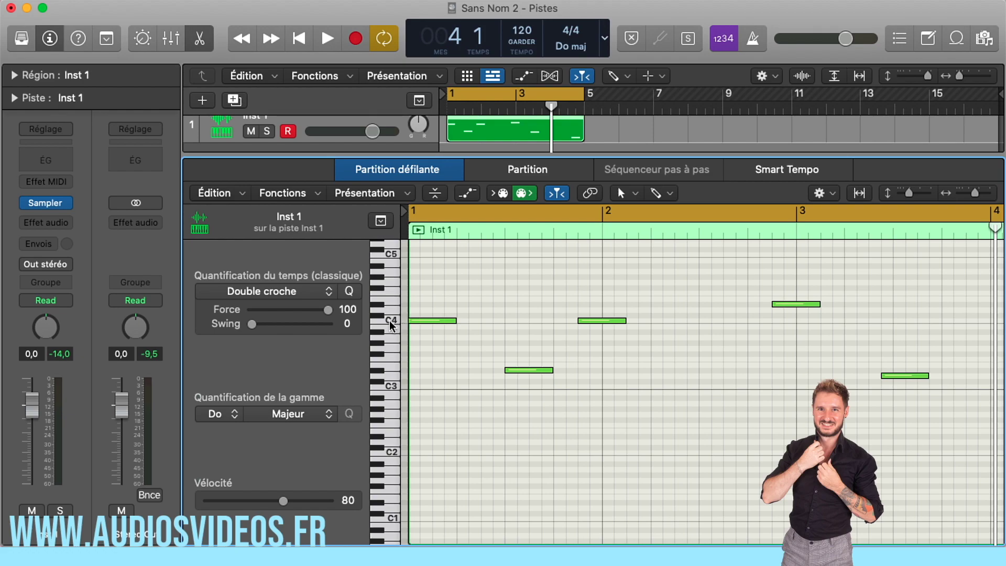
left_click(389, 319)
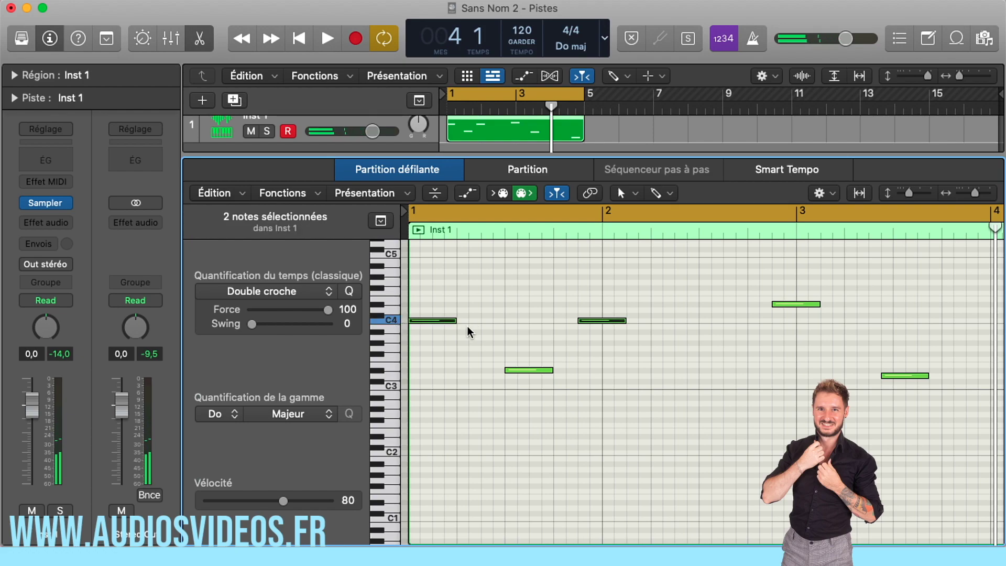
scroll(467, 327, "up", 1)
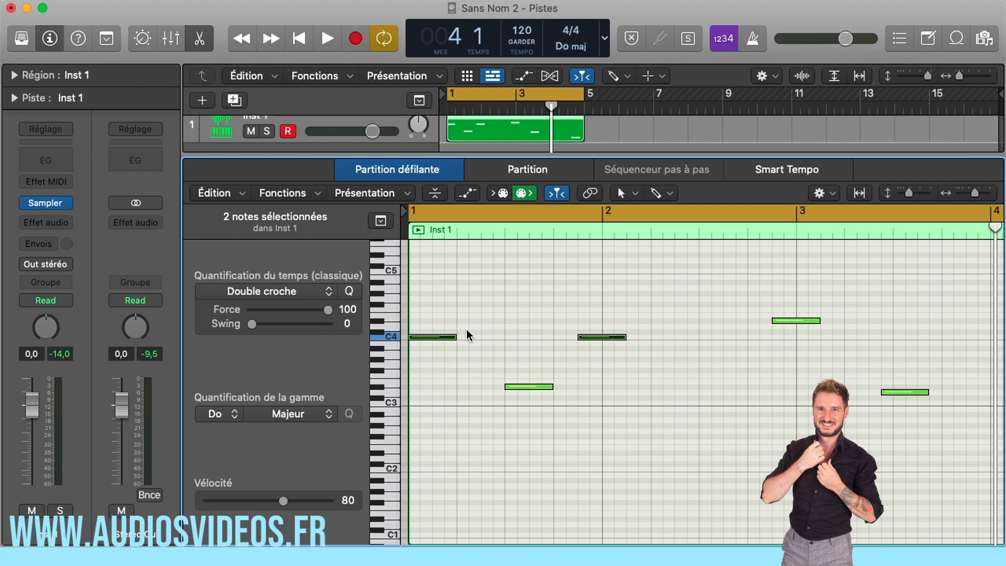
left_click(399, 339)
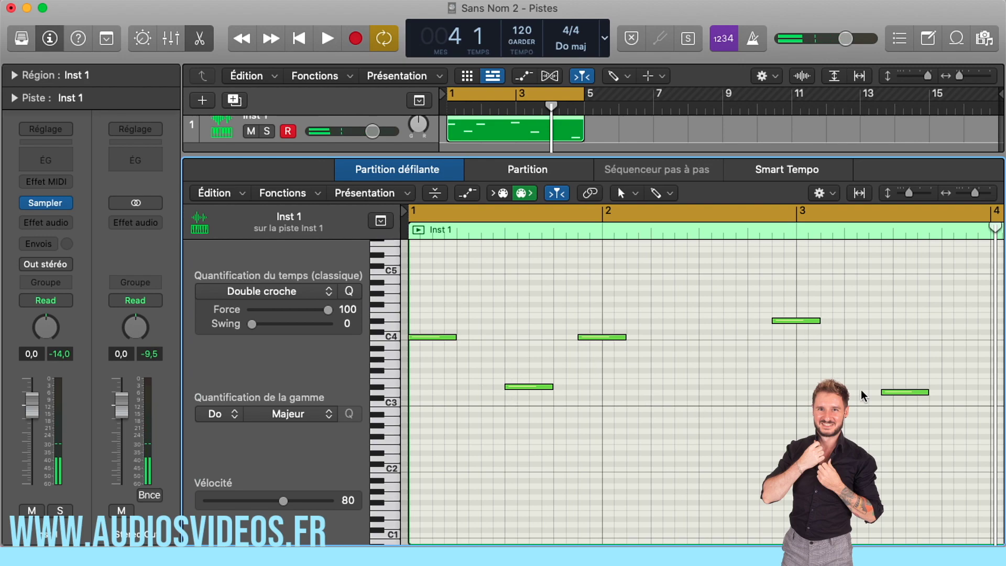
left_click(388, 334)
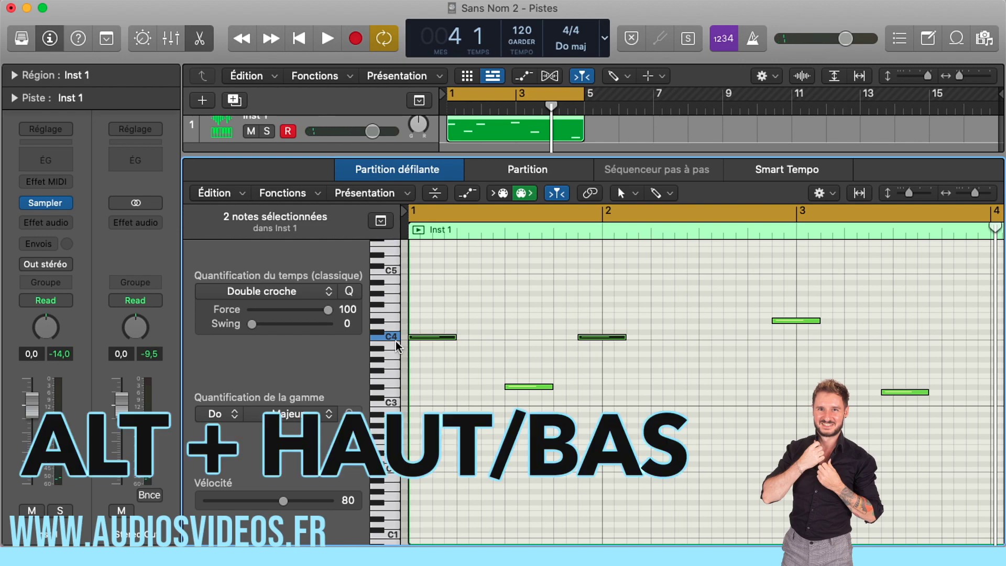
Step: Transpose the two selected C4 notes upward and downward in semitone steps, ending on G♯3
key("alt+Up")
key("alt+Up")
key("alt+Up")
key("alt+Up")
key("alt+Up")
key("alt+Up")
key("alt+Up")
key("alt+Up")
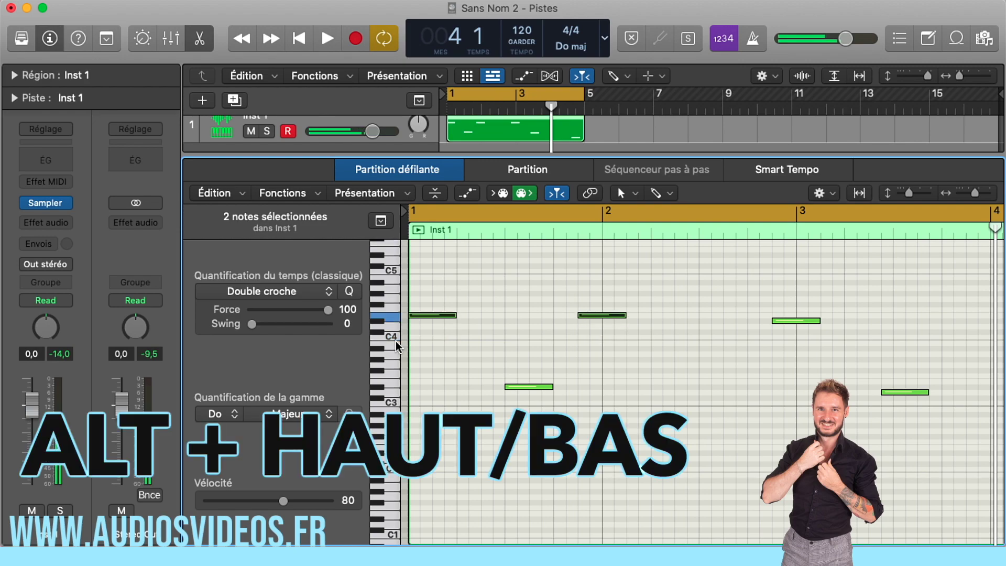
key("alt+Down")
key("alt+Down")
key("alt+Down")
key("alt+Down")
key("alt+Down")
key("alt+Down")
key("alt+Down")
key("alt+Down")
key("alt+Down")
key("alt+Down")
key("alt+Down")
key("alt+Down")
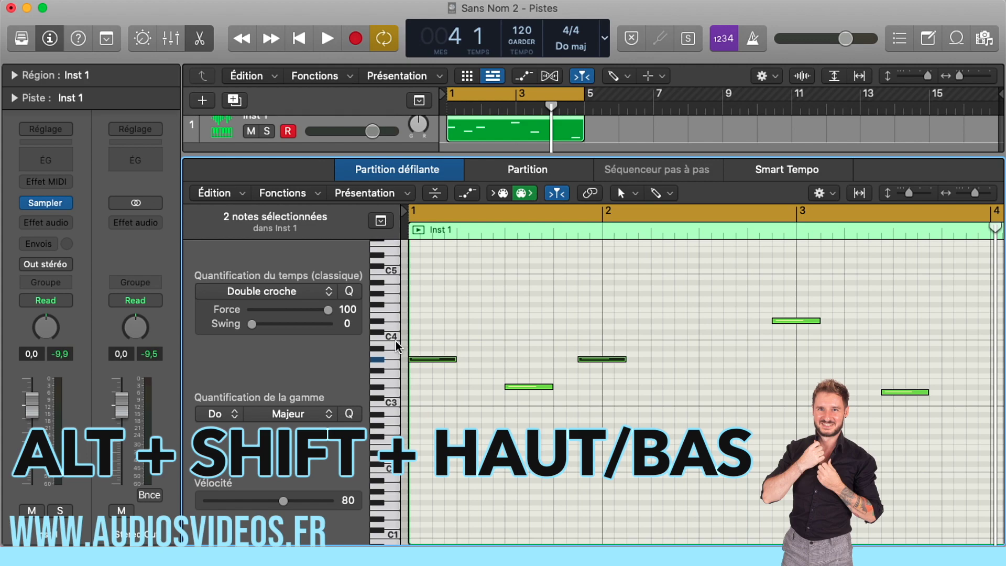
Step: Transpose the two selected notes up and down by whole octaves, bringing them back to G♯3
key("alt+shift+Up")
key("alt+shift+Down")
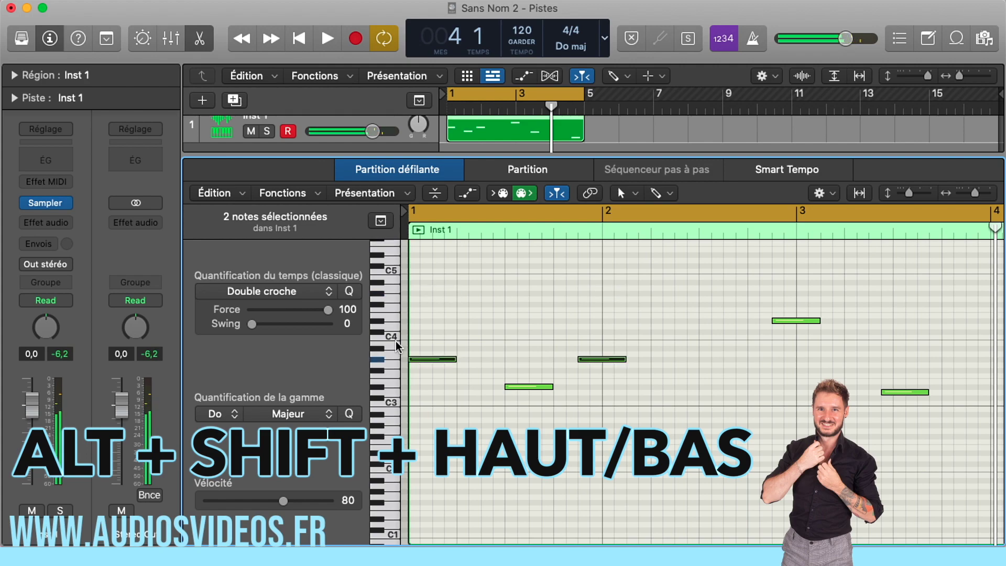
key("alt+shift+Down")
key("alt+shift+Down")
key("alt+shift+Up")
key("alt+shift+Up")
key("alt+shift+Up")
key("alt+shift+Down")
key("alt+shift+Up")
key("alt+shift+Down")
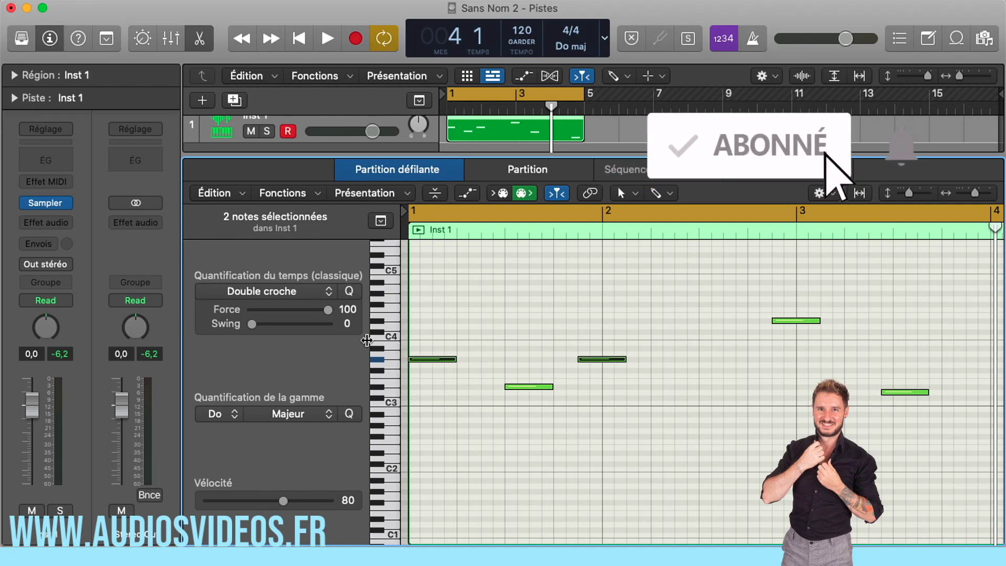
Step: Deselect the notes and shift the third and second notes slightly off the grid by hand
left_click(581, 335)
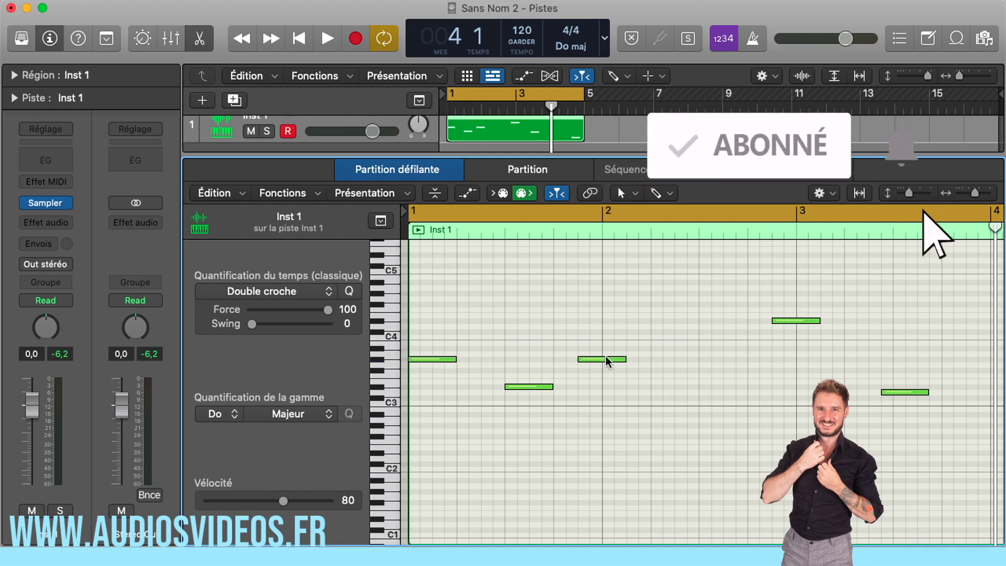
left_click_drag(603, 358, 609, 358)
left_click_drag(517, 387, 523, 386)
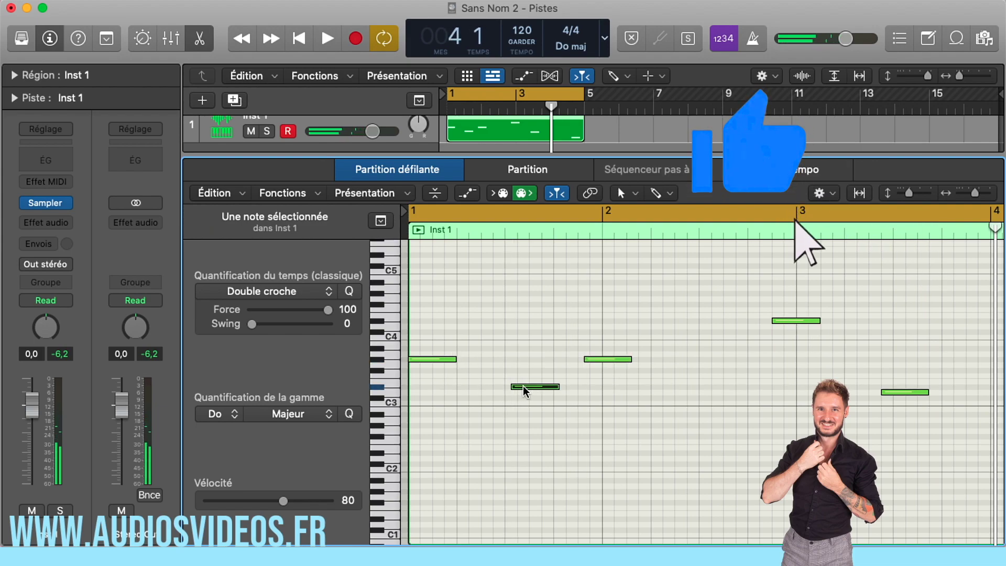
left_click(549, 413)
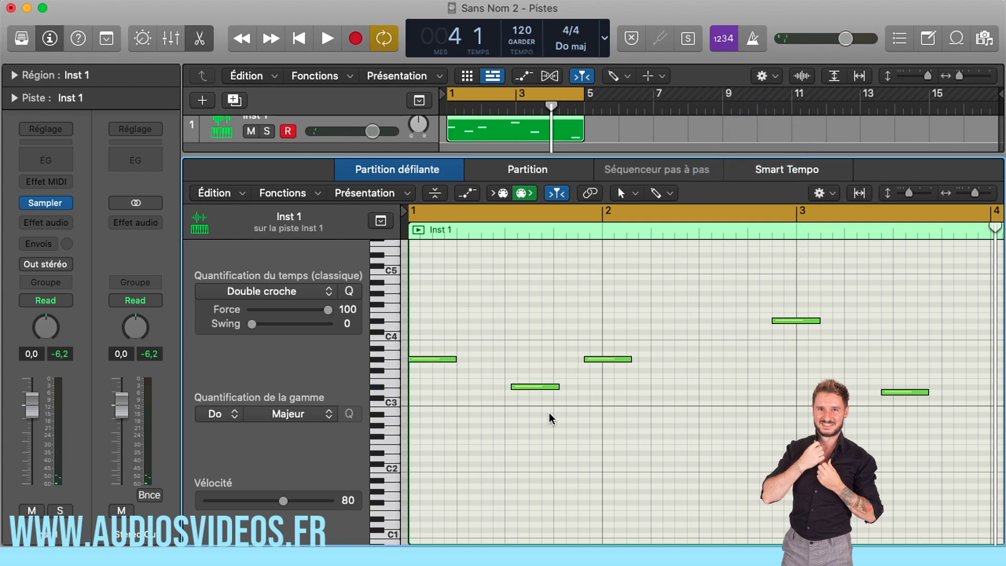
Step: Select all six notes, quantize them to Double croche, and change their time quantization to Blanche
key("super+a")
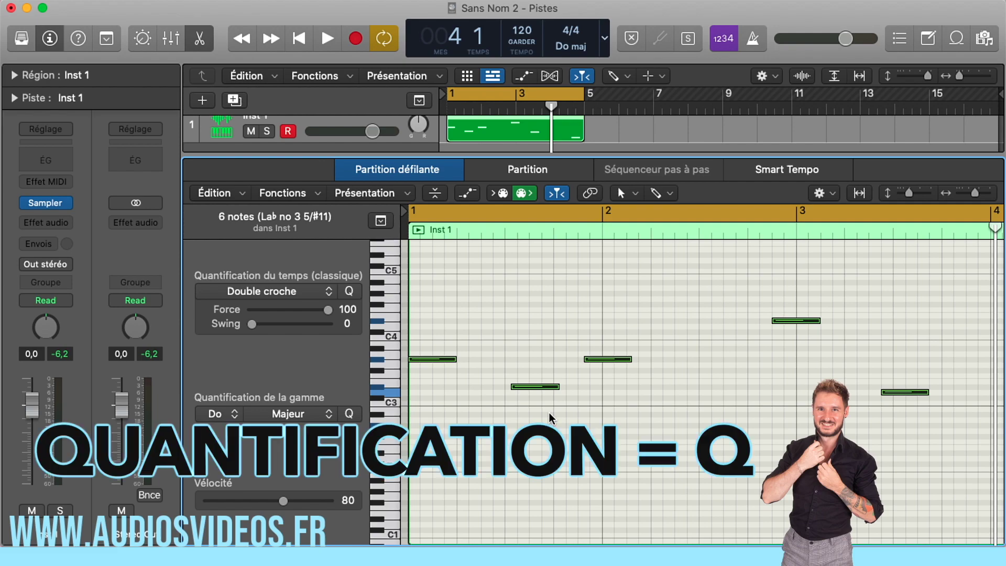
key("q")
left_click(297, 290)
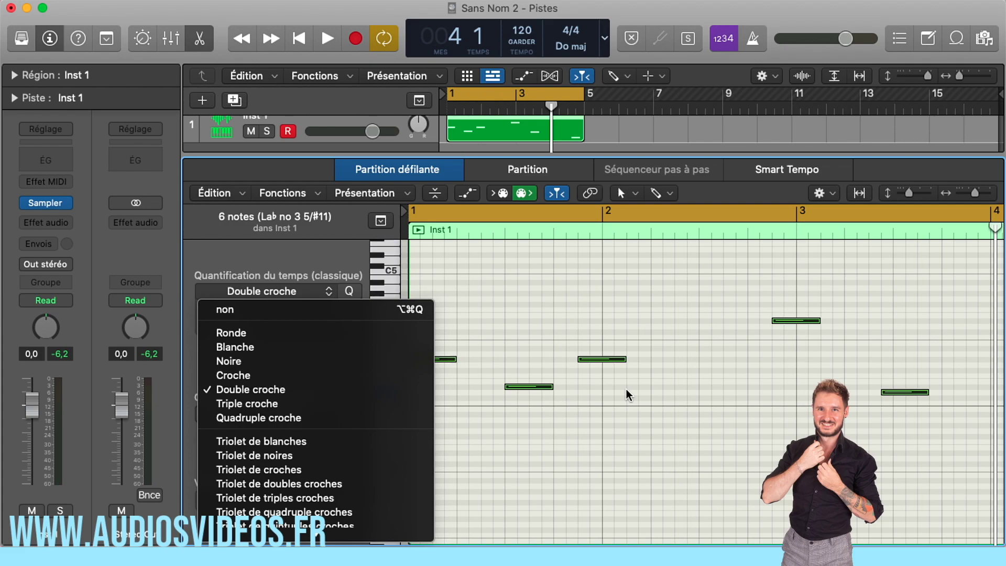
left_click(363, 347)
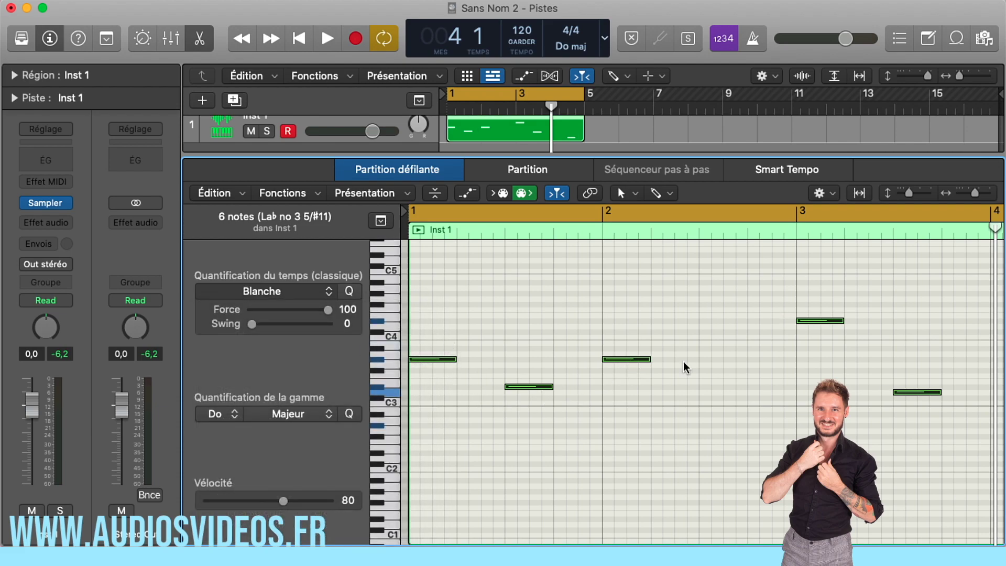
Step: Repeat the six selected notes over the next four bars, and move the playhead to bar 8, beat 4
scroll(784, 423, "down", 3)
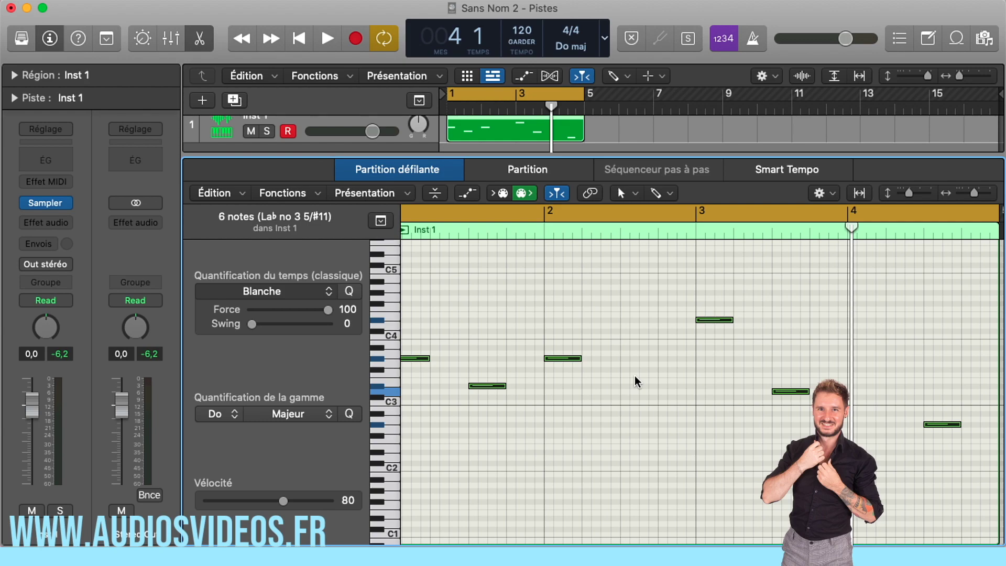
scroll(634, 375, "right", 3)
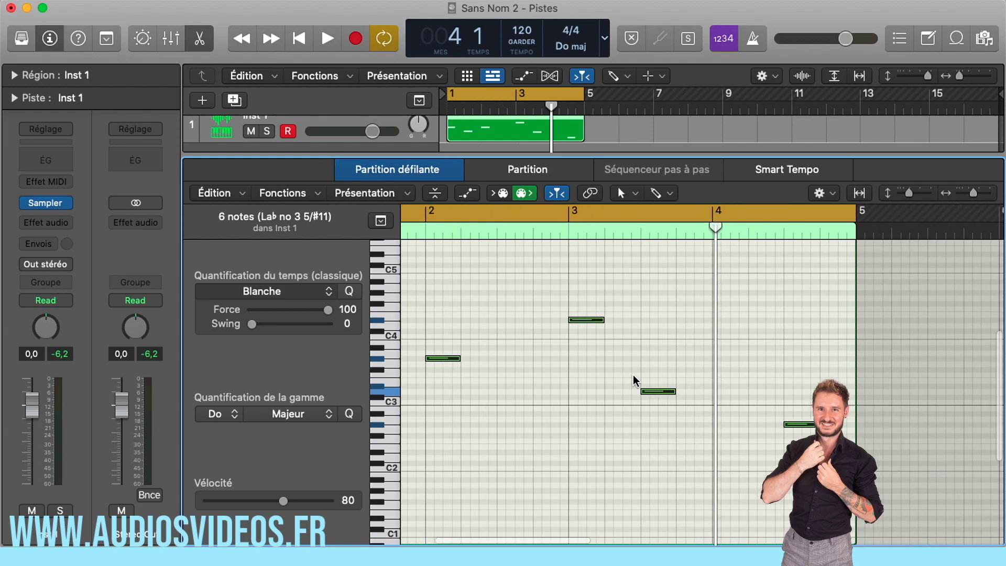
scroll(633, 375, "down", 3)
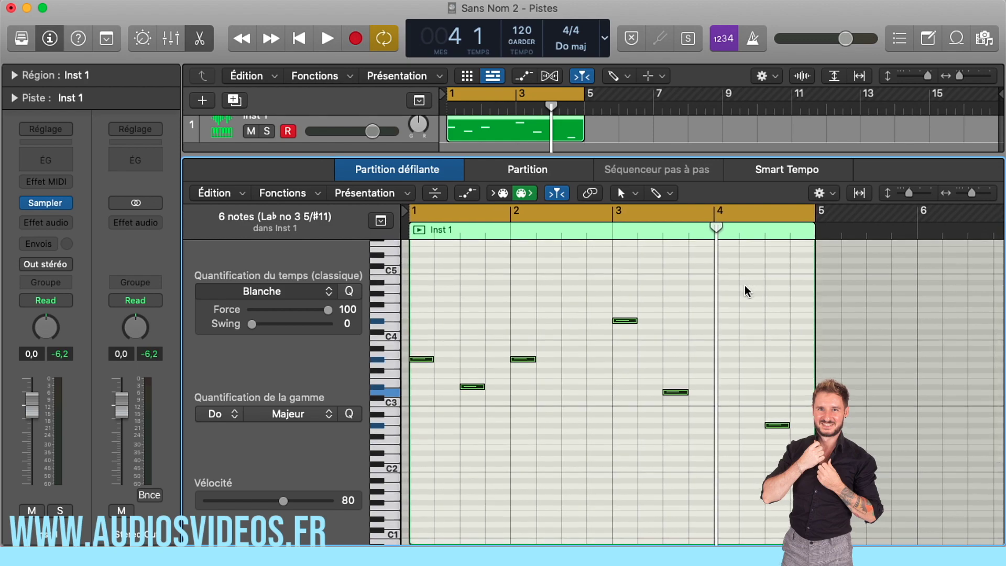
scroll(745, 285, "up", 1)
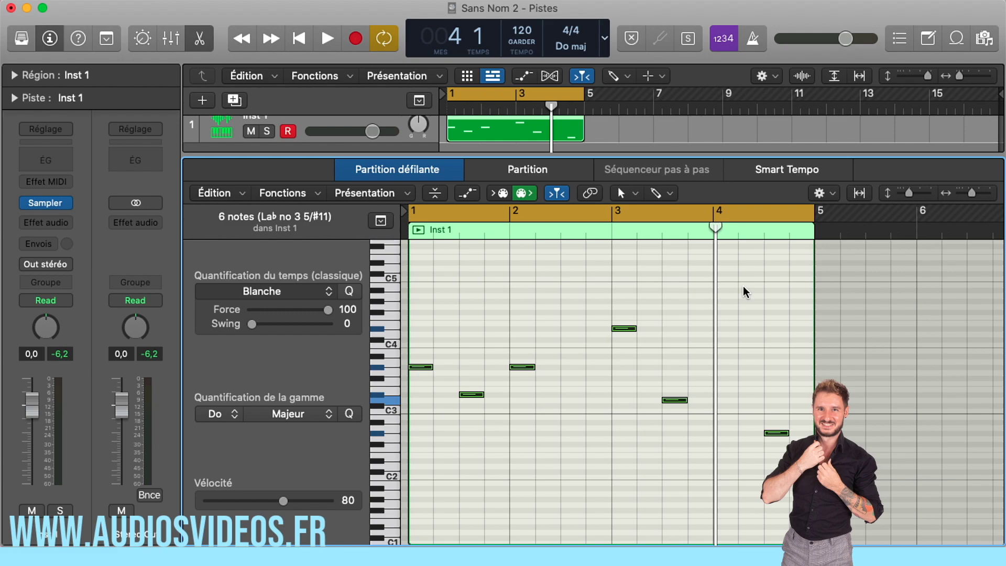
key("cmd+r")
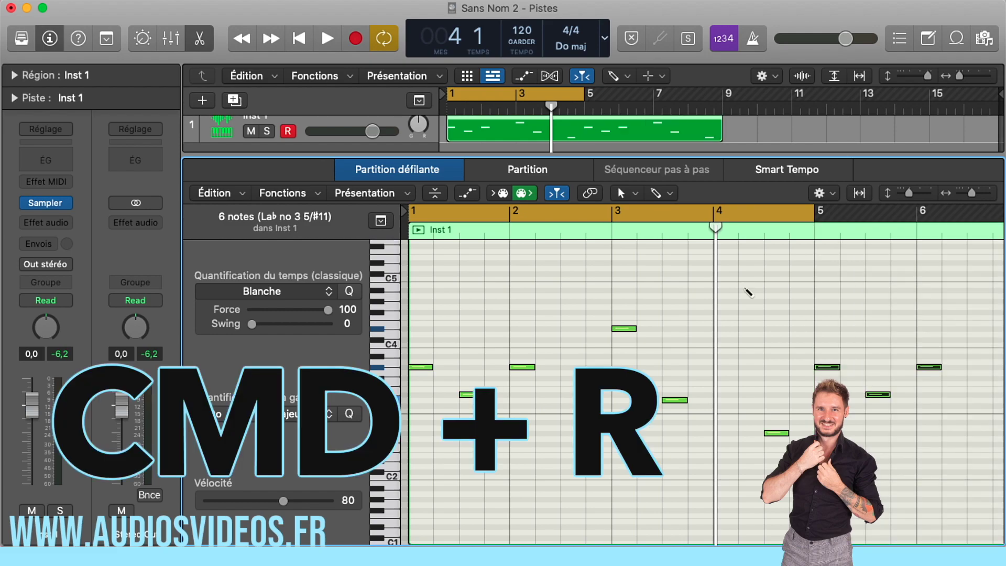
scroll(744, 286, "right", 1)
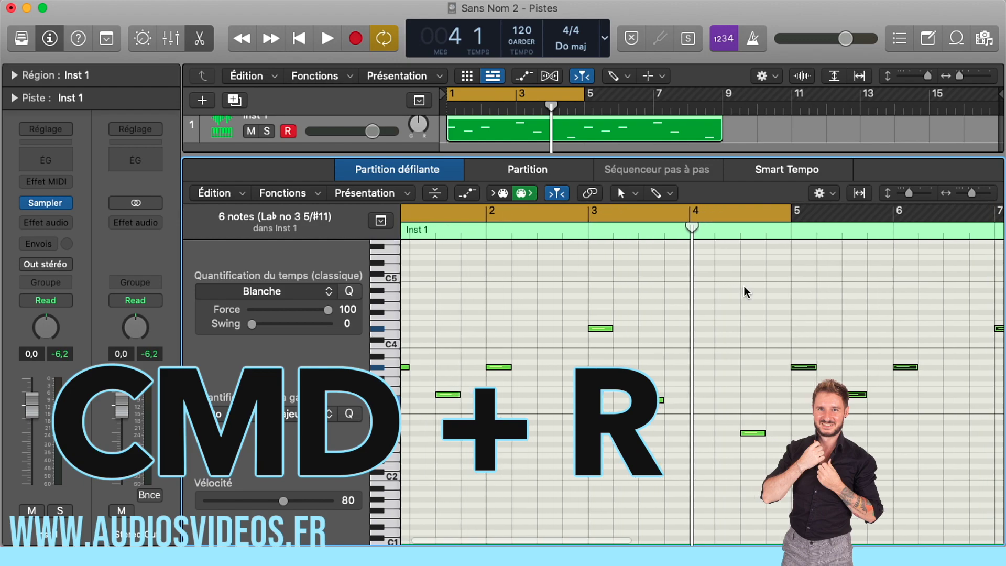
scroll(746, 288, "down", 3)
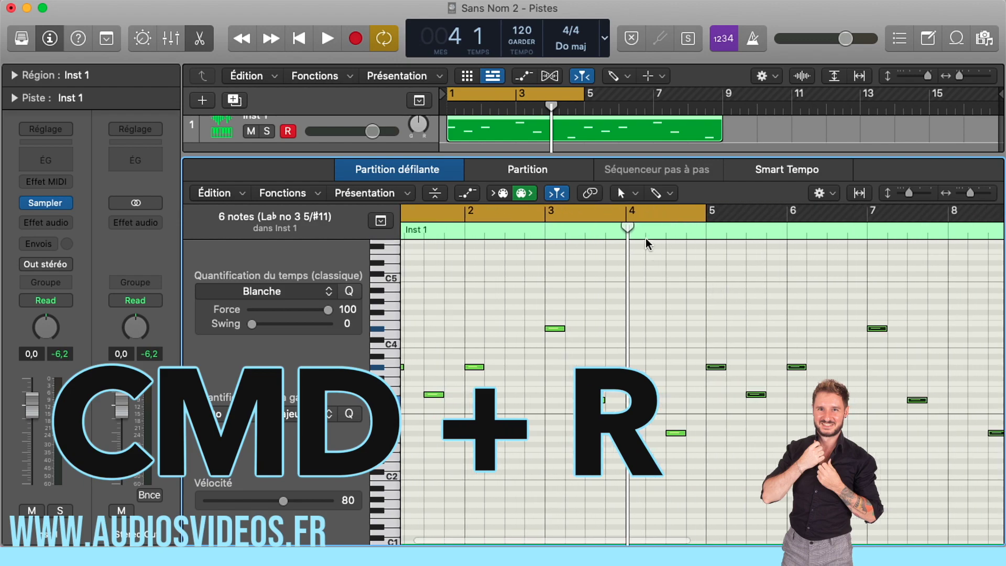
scroll(640, 234, "down", 5)
left_click_drag(536, 226, 734, 250)
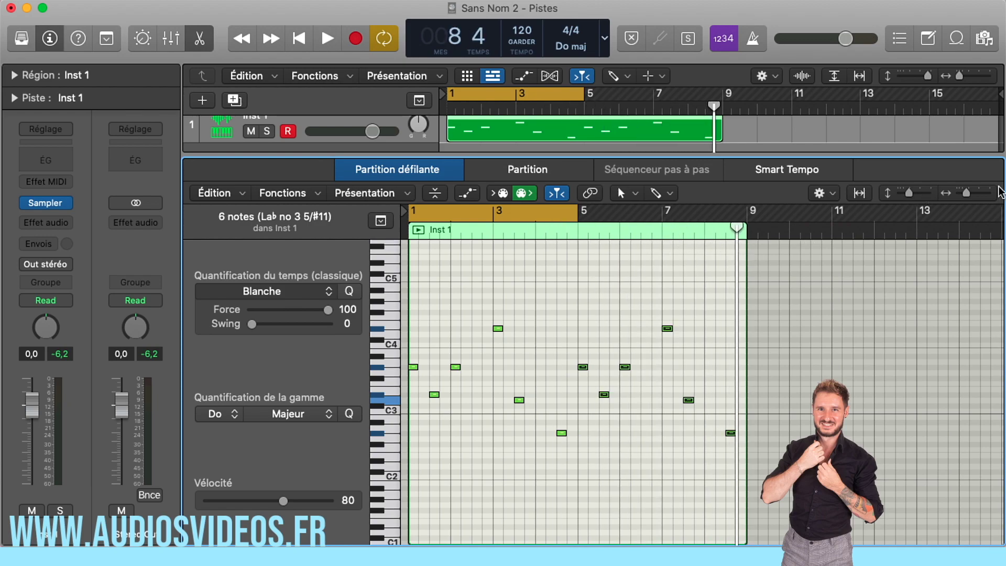
Step: Transpose the six repeated notes in bars 5 to 8 down by four semitones, and deselect them
left_click_drag(967, 193, 978, 194)
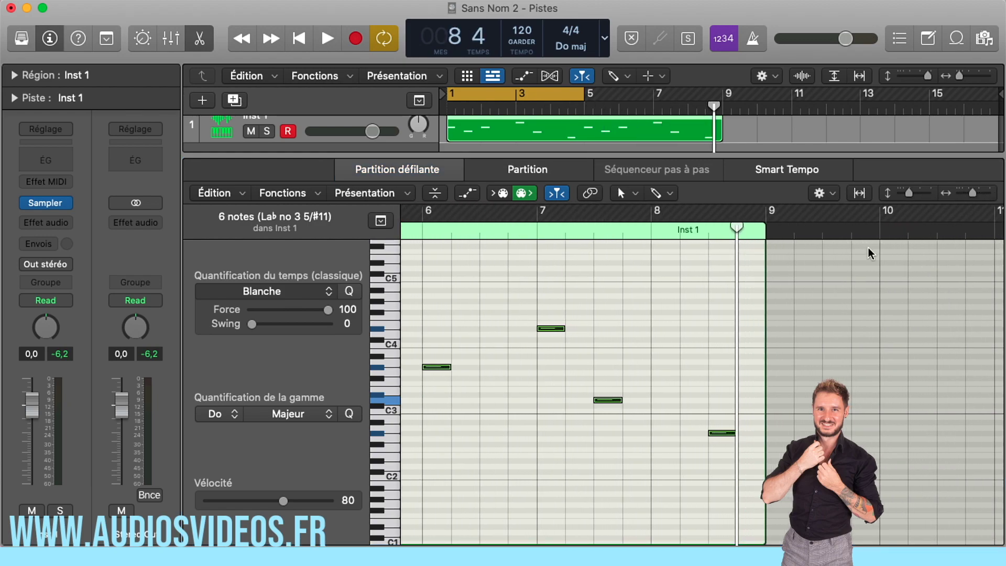
scroll(774, 296, "left", 10)
key("super+Right")
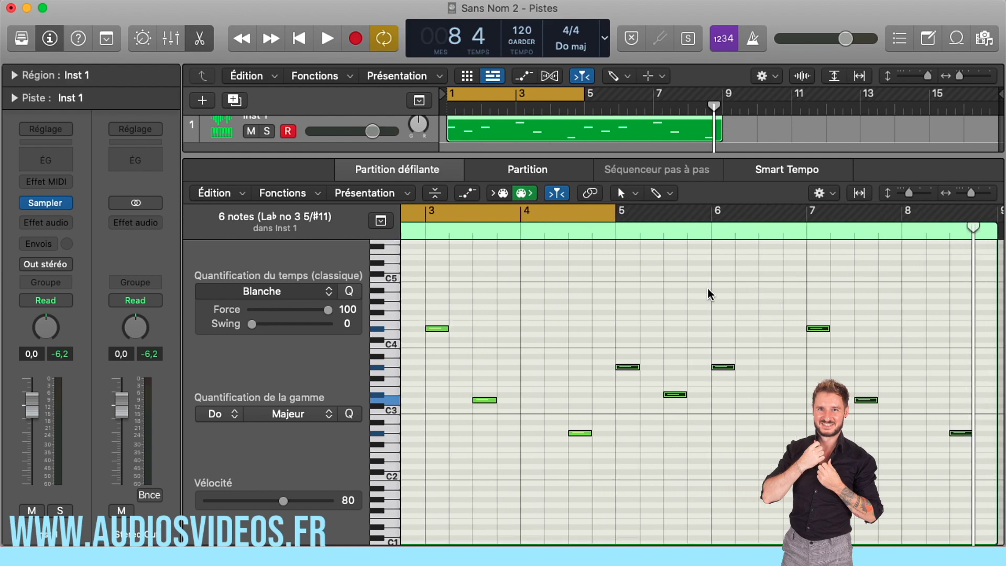
scroll(534, 286, "left", 6)
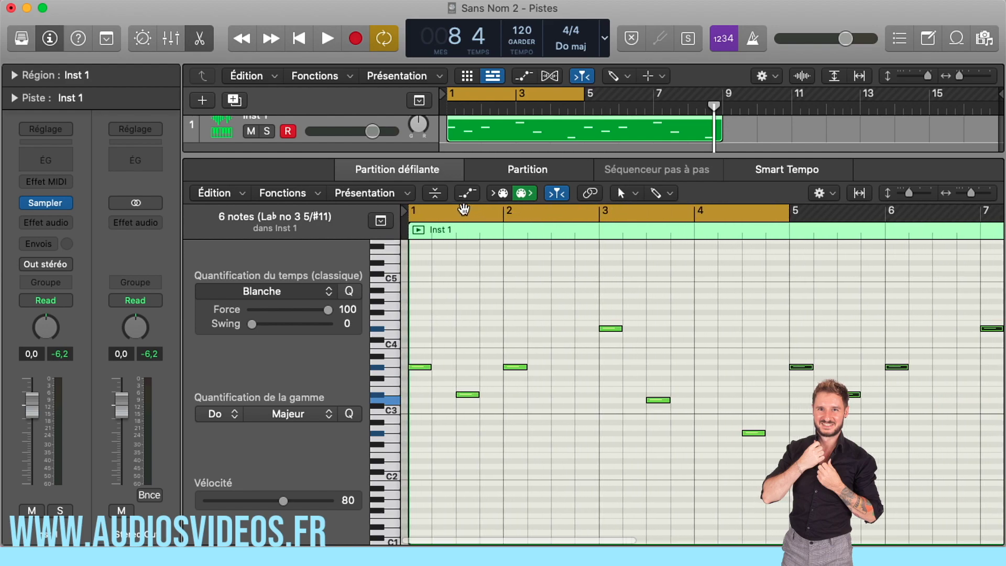
scroll(765, 220, "right", 4)
scroll(762, 226, "right", 5)
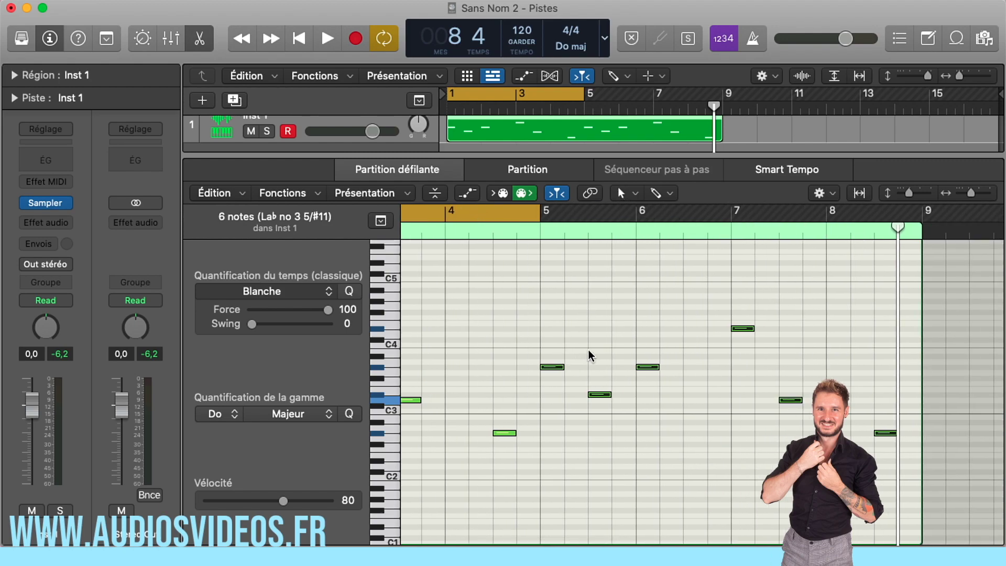
scroll(590, 352, "left", 4)
left_click_drag(674, 370, 674, 394)
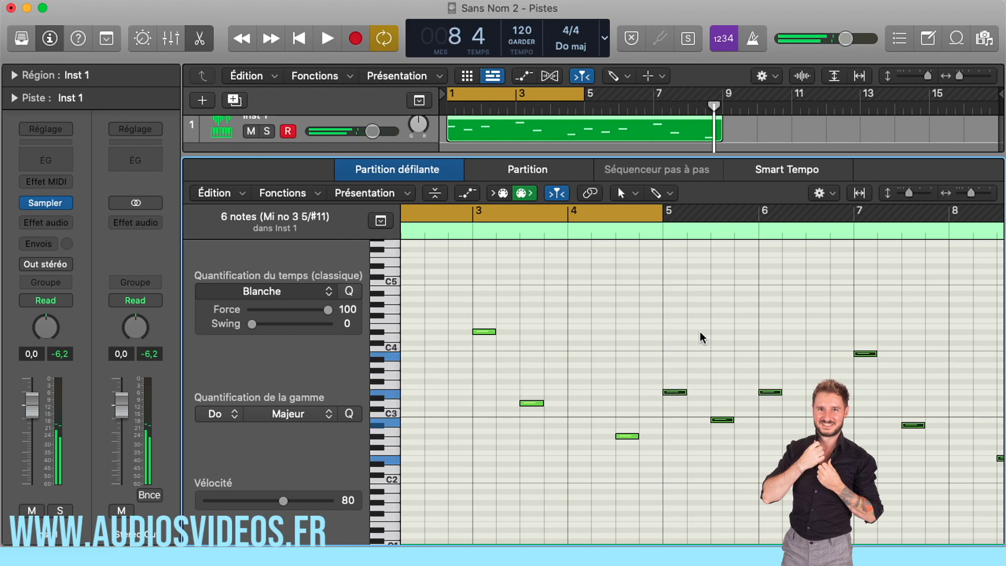
left_click(703, 309)
Step: Extend the cycle range to the end of the region, so that it covers bars 1 to 8
scroll(704, 303, "down", 5)
scroll(666, 303, "left", 1)
scroll(667, 304, "down", 1)
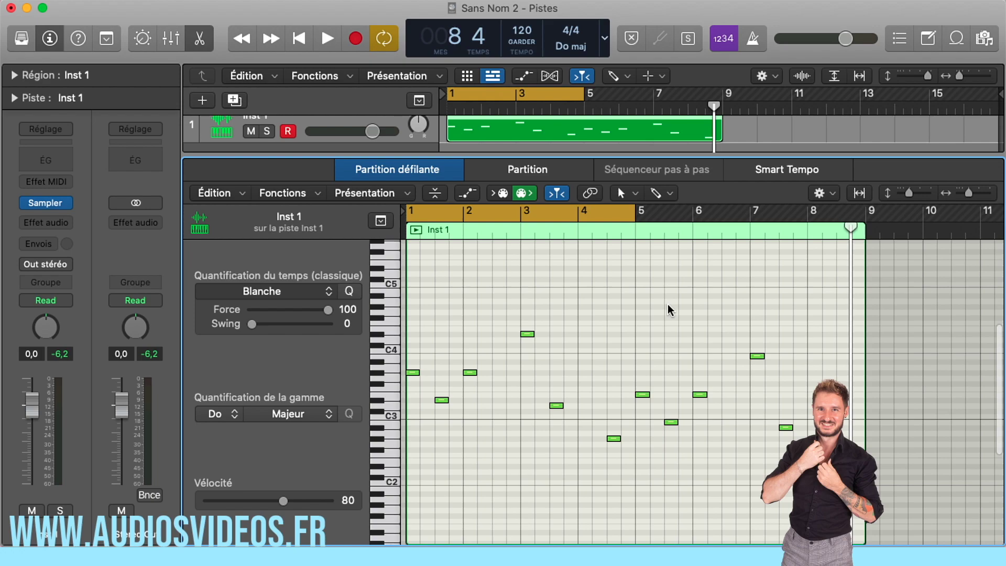
scroll(635, 217, "down", 1)
left_click_drag(757, 218, 863, 220)
scroll(643, 348, "down", 1)
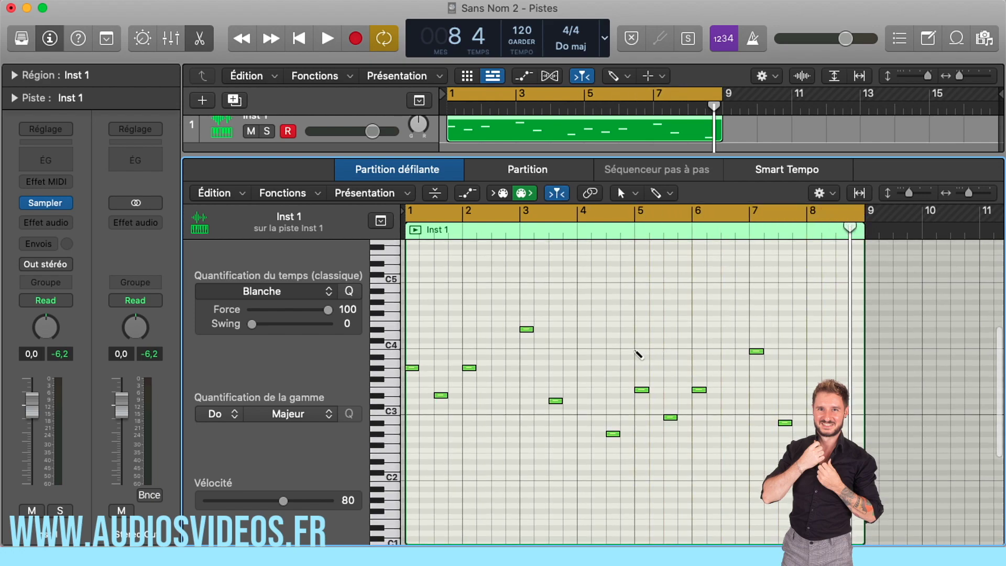
Step: Select all twelve notes and apply scale quantization to Do Majeur
key("super+a")
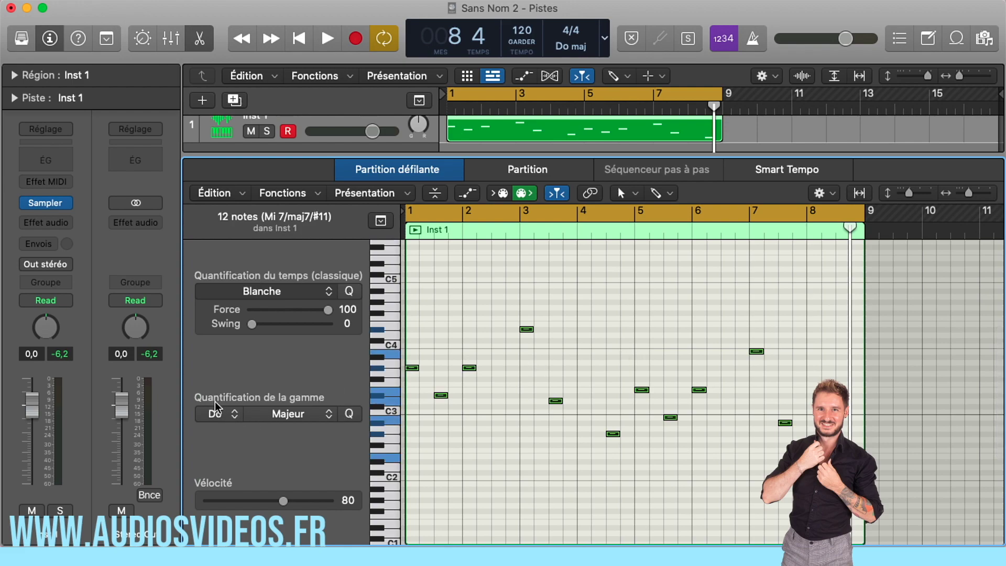
left_click(224, 412)
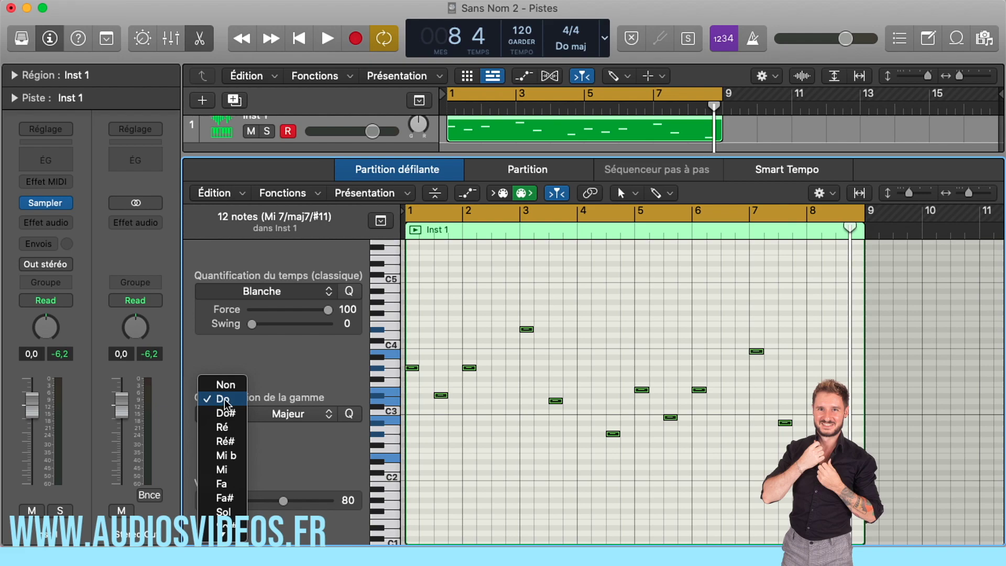
left_click(225, 399)
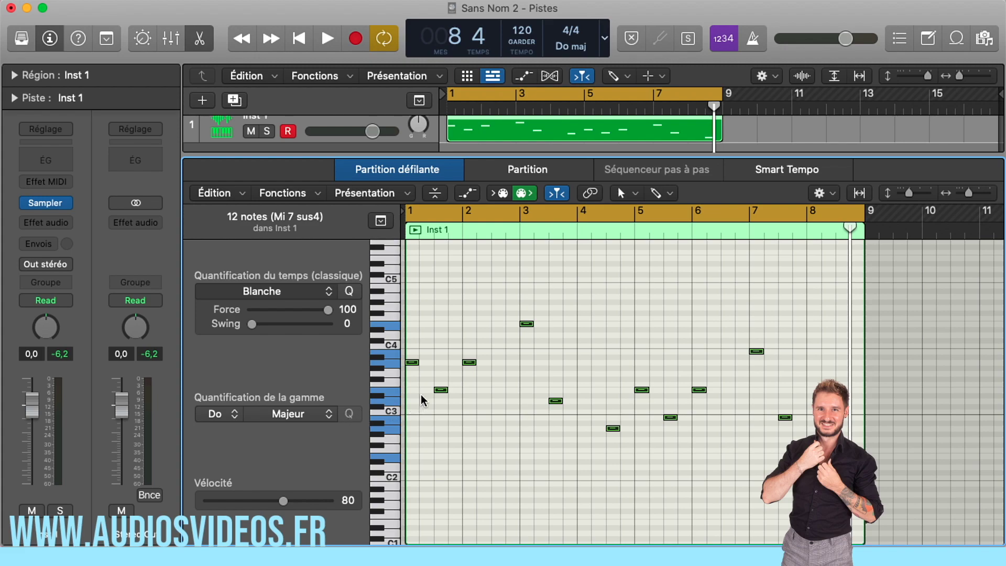
scroll(462, 398, "up", 4)
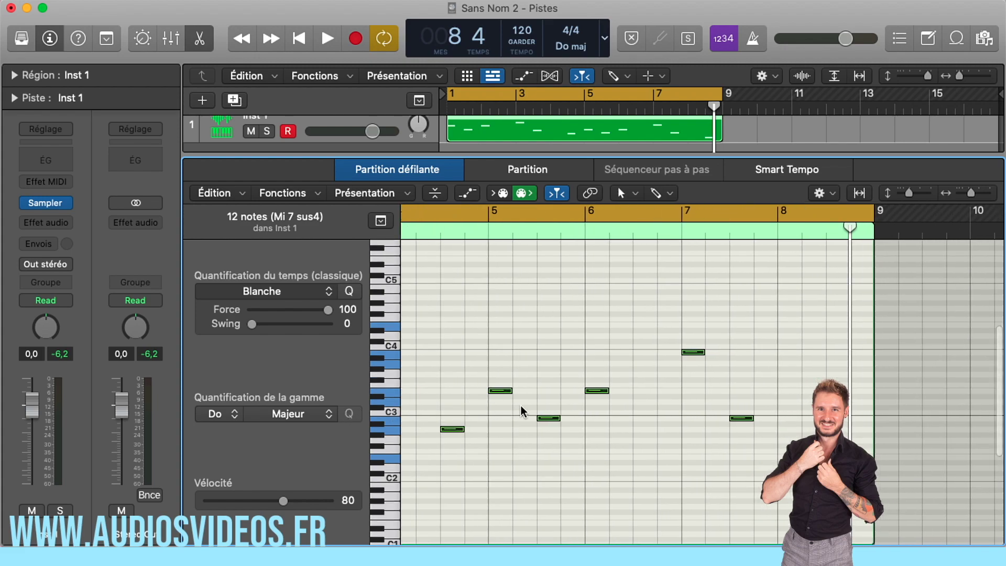
scroll(521, 405, "left", 3)
scroll(520, 404, "right", 3)
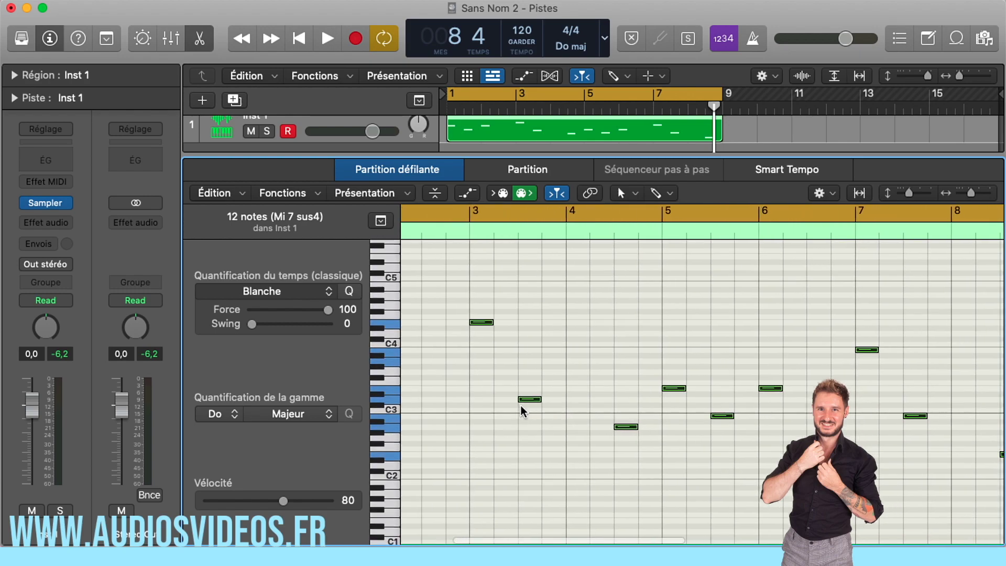
scroll(520, 405, "left", 10)
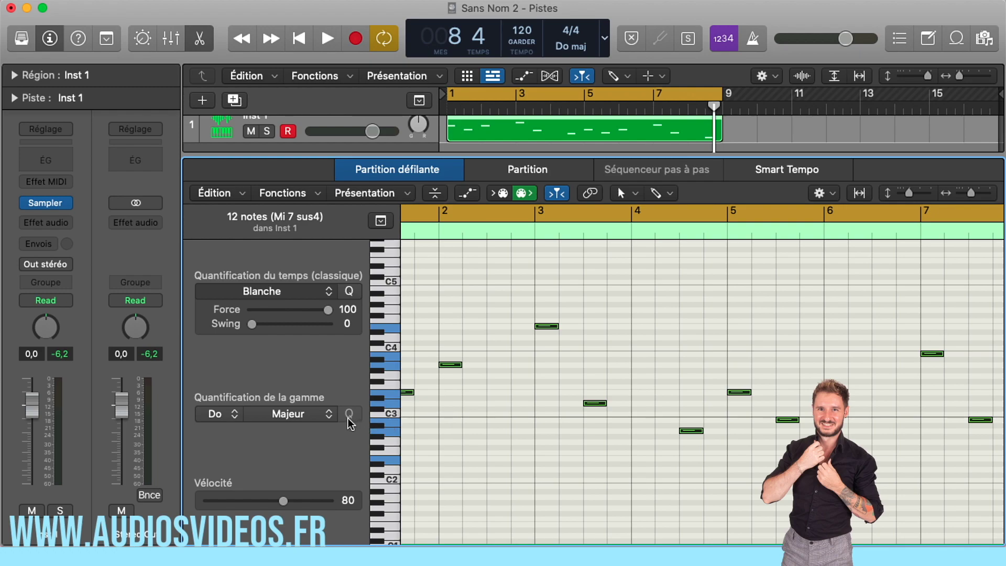
left_click(316, 416)
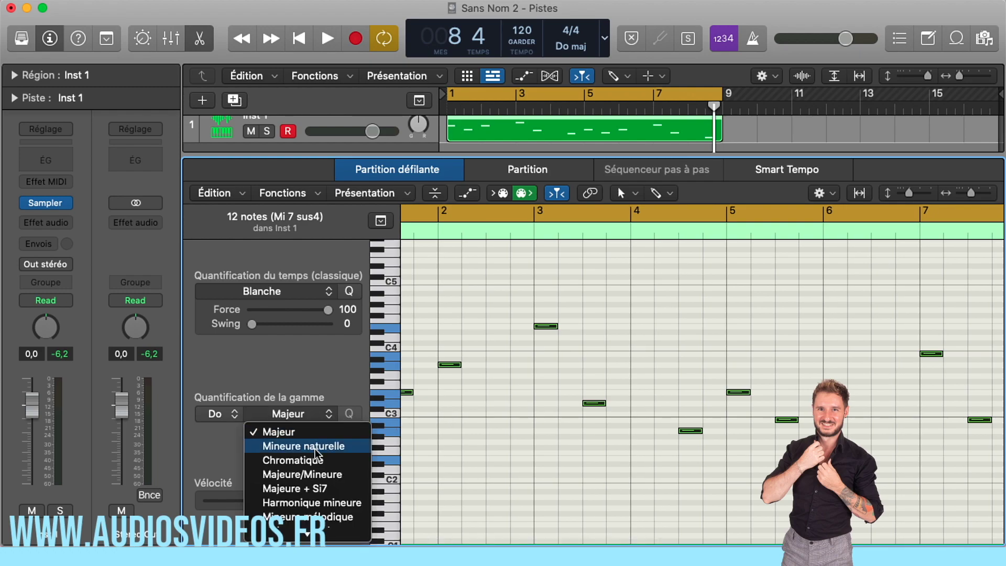
mouse_move(300, 536)
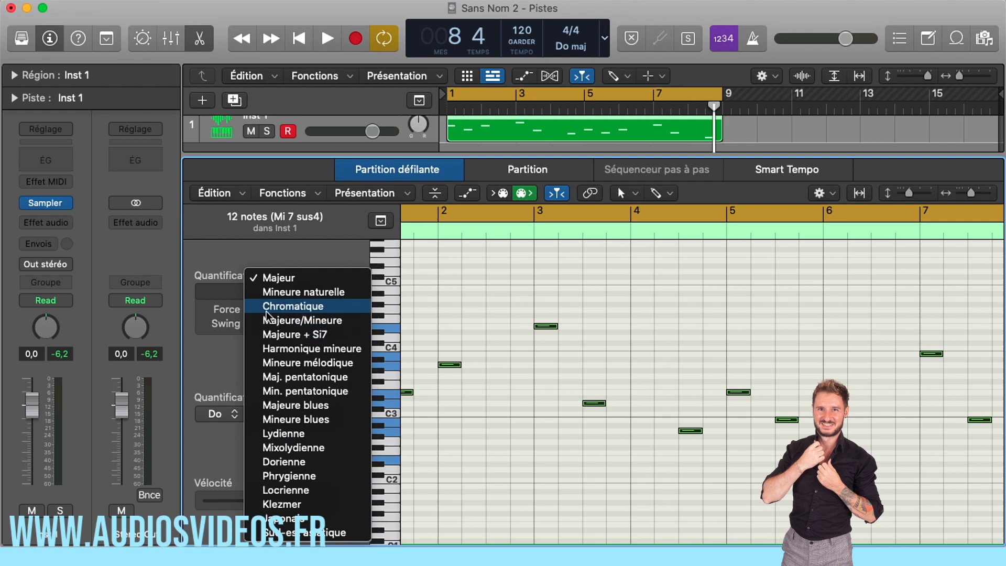
left_click(208, 359)
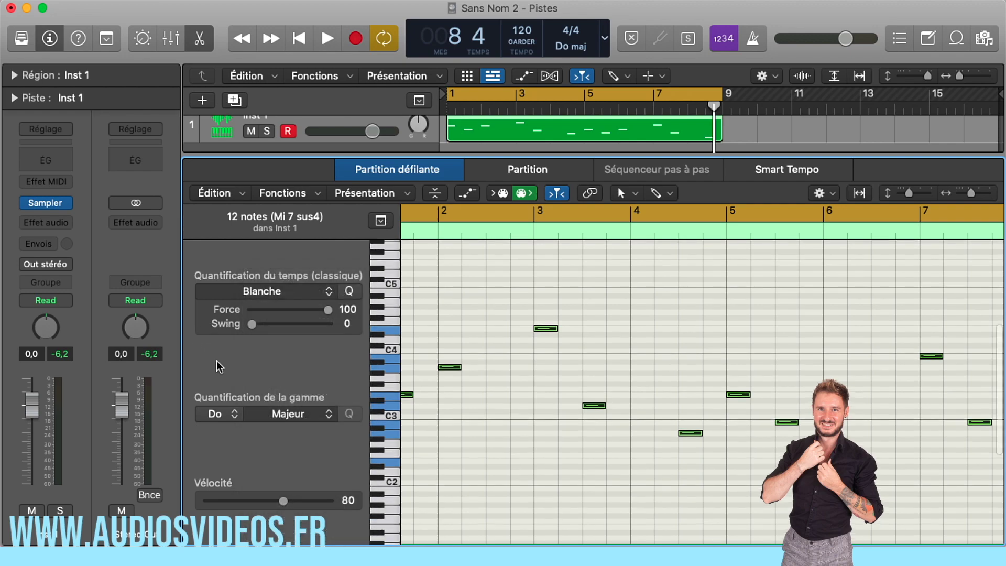
Step: Change the scale quantization key of the twelve selected notes to Si, and deselect them
left_click(218, 414)
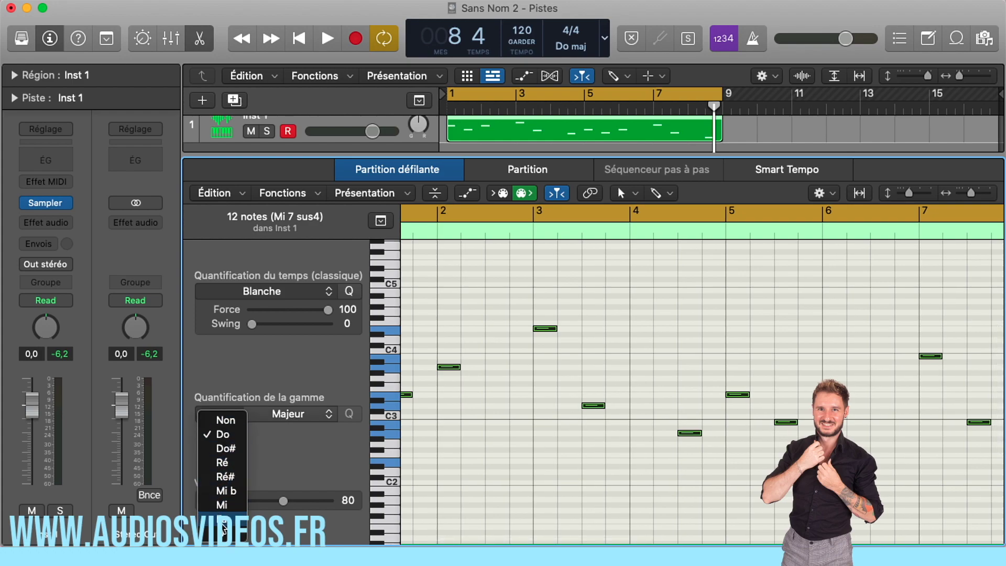
mouse_move(224, 537)
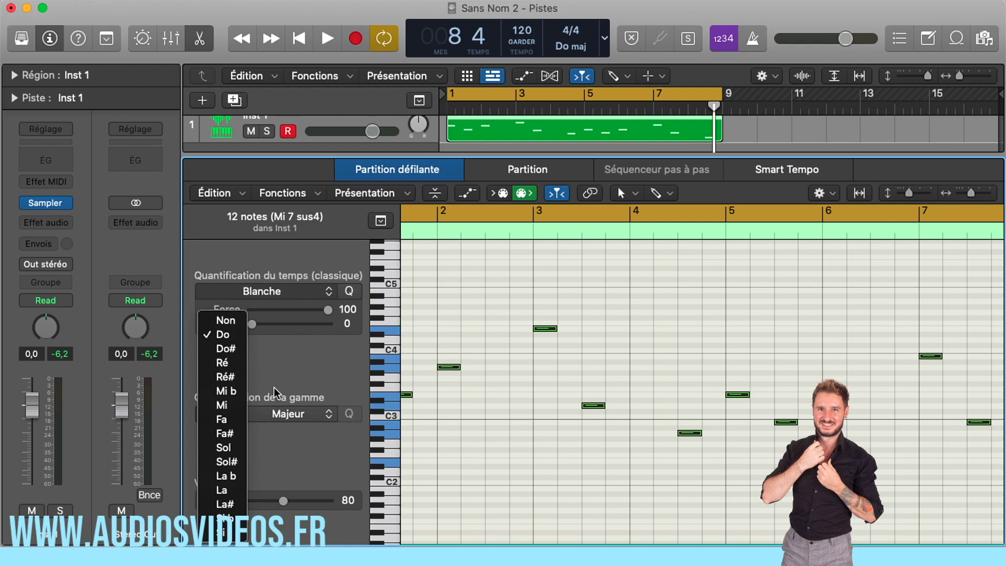
left_click(223, 532)
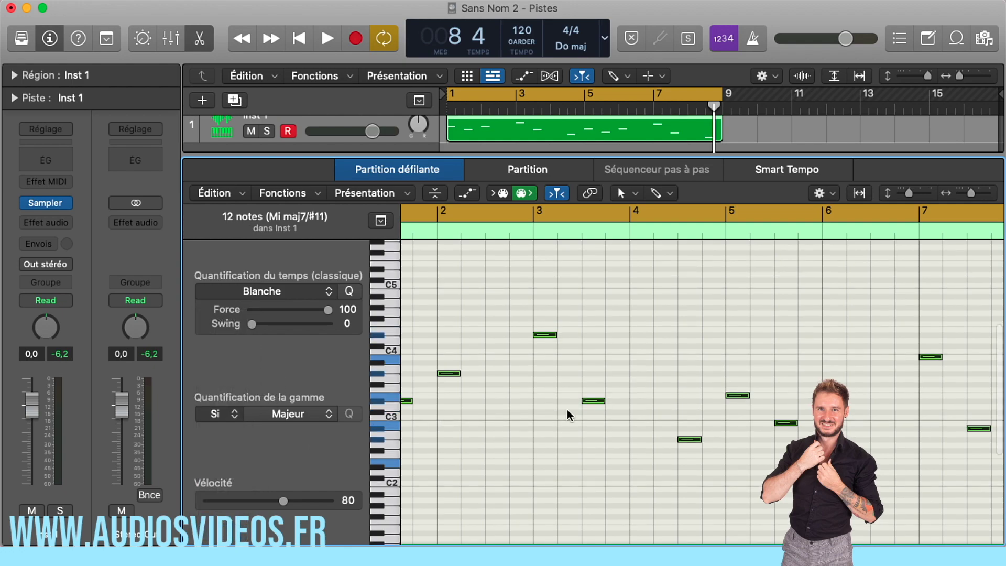
scroll(551, 411, "down", 1)
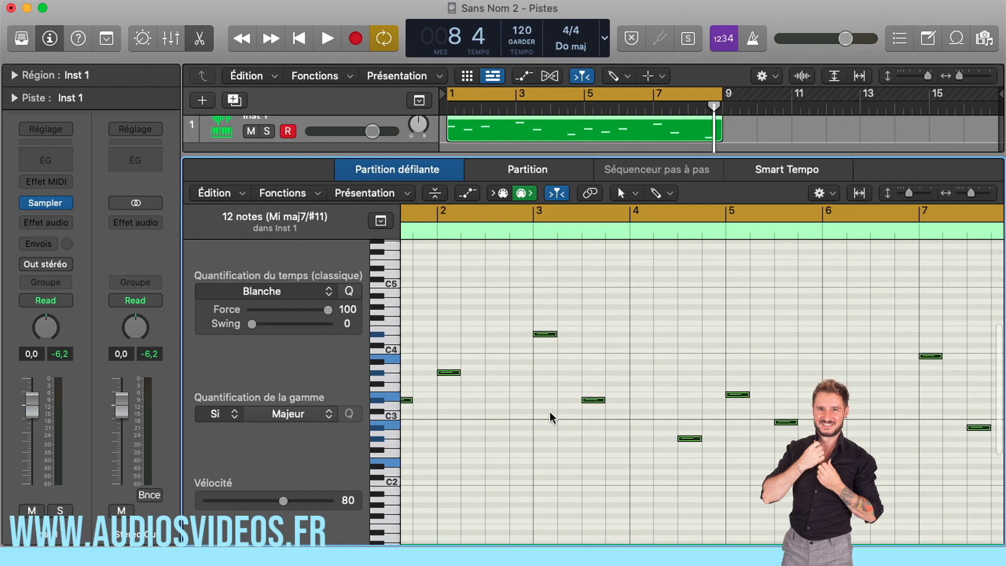
left_click(530, 413)
Step: Select all twelve notes, apply forced legato so each one extends to the start of the following note, and deselect them
key("z")
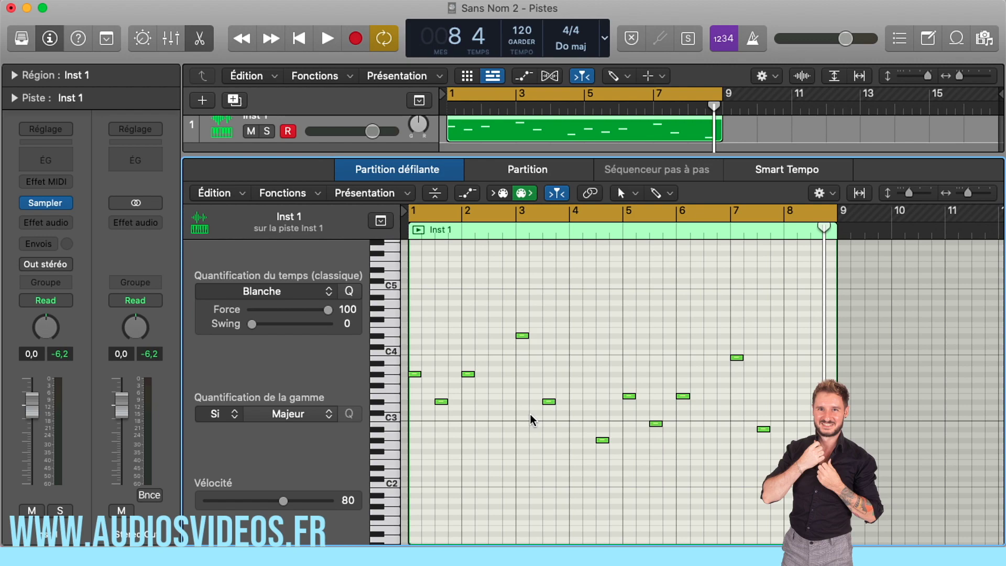
key("super+Right")
key("super+Right")
key("super+Right")
key("super+Right")
key("super+Right")
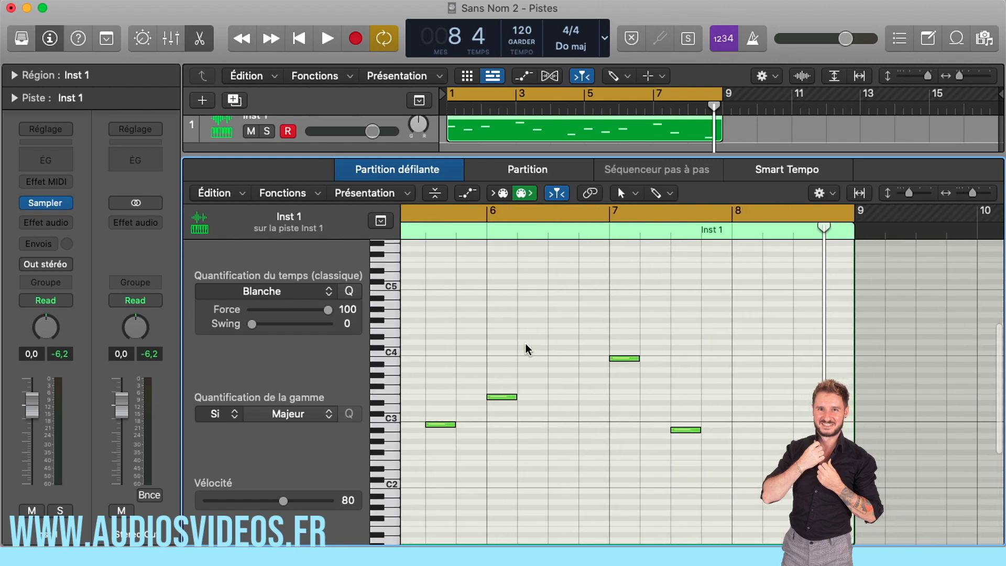
scroll(526, 344, "left", 10)
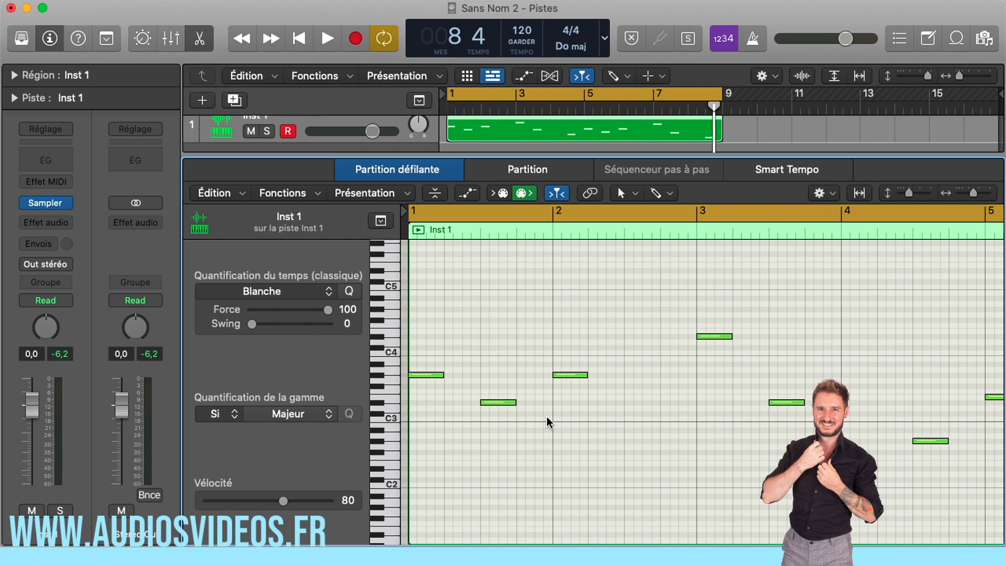
key("super+a")
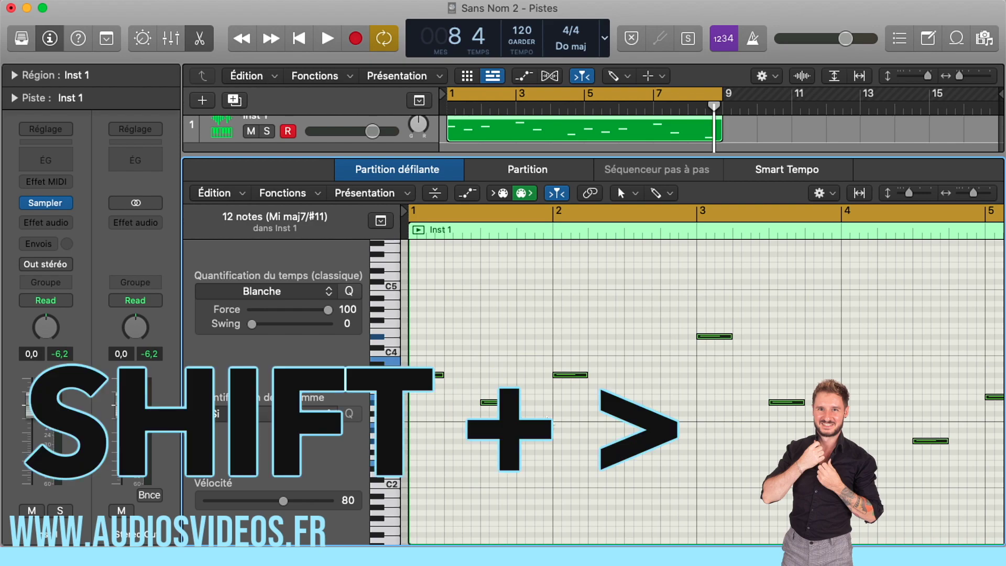
key("shift+greater")
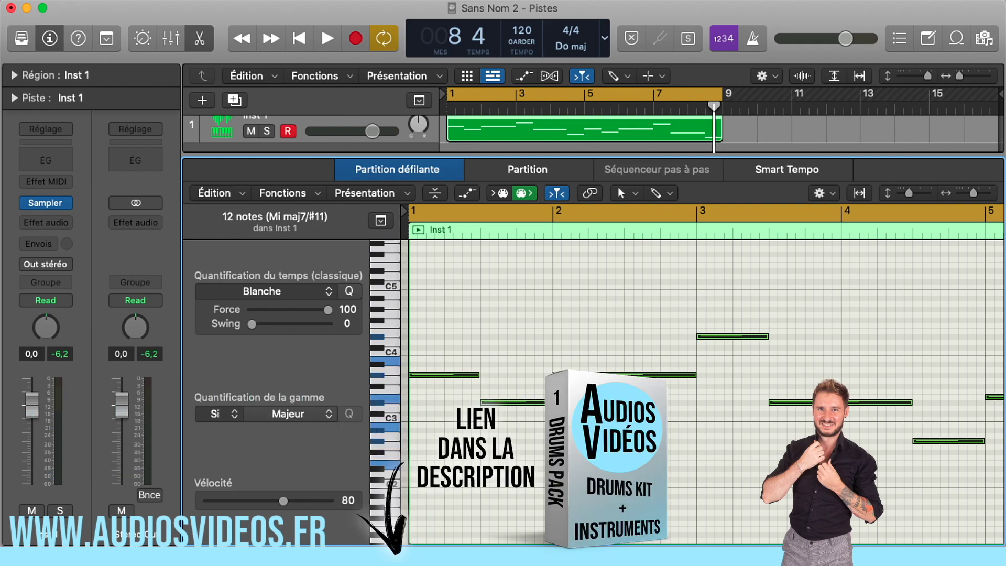
scroll(786, 391, "right", 10)
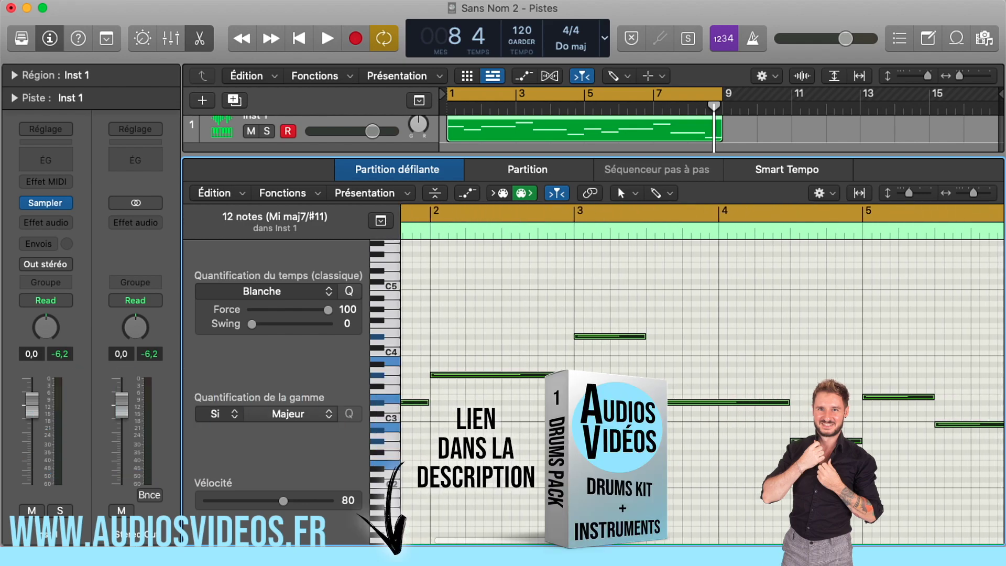
scroll(702, 391, "right", 10)
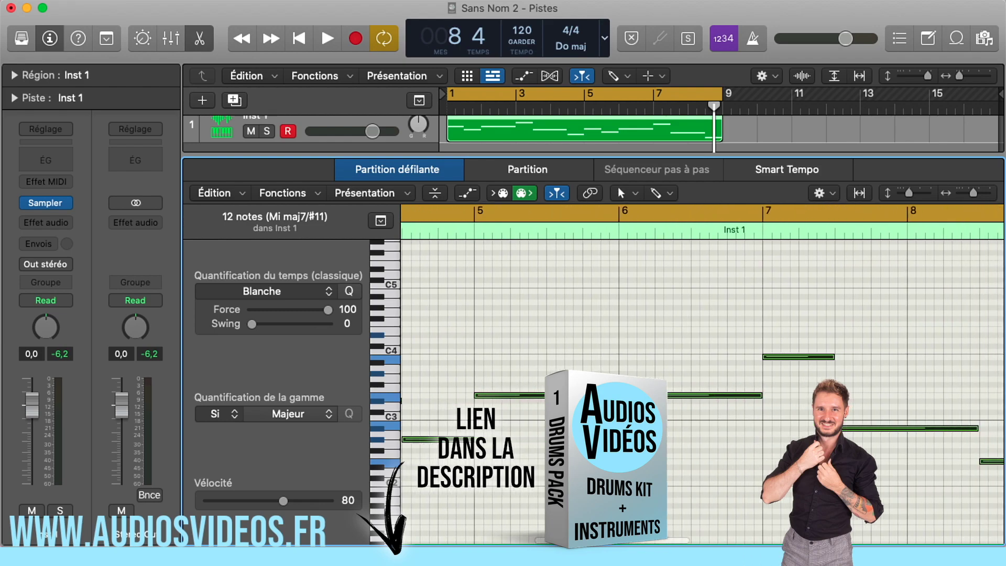
scroll(702, 390, "left", 5)
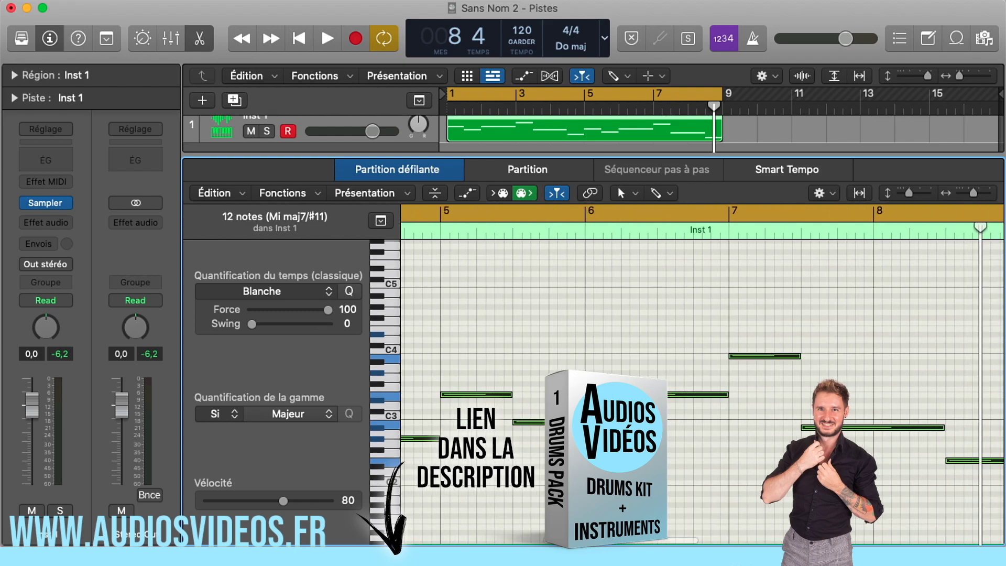
scroll(702, 391, "left", 5)
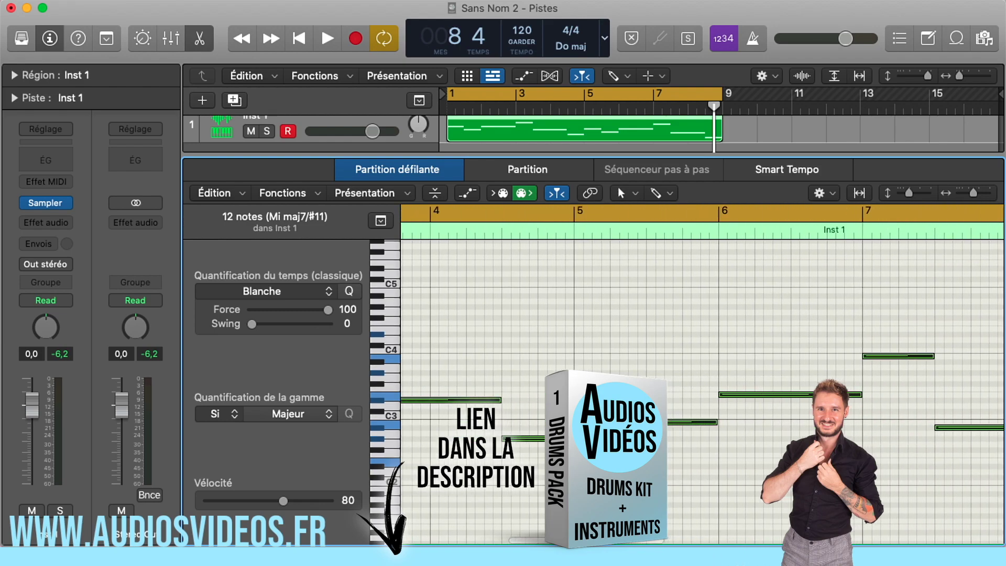
left_click(511, 359)
Step: Select all twelve notes, lengthen them together by about one beat so they overlap, and deselect them
scroll(517, 360, "left", 5)
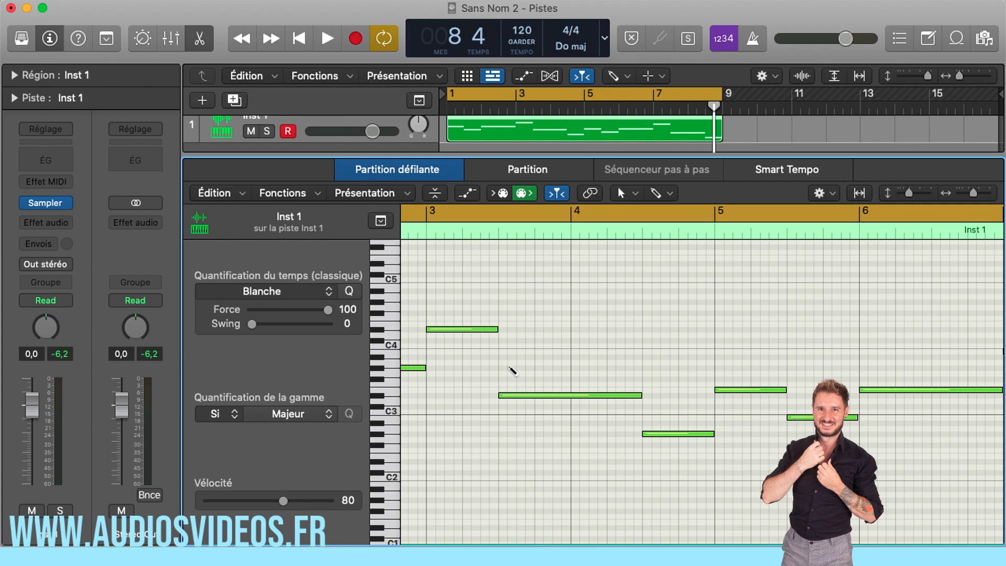
key("super+a")
left_click_drag(638, 395, 677, 394)
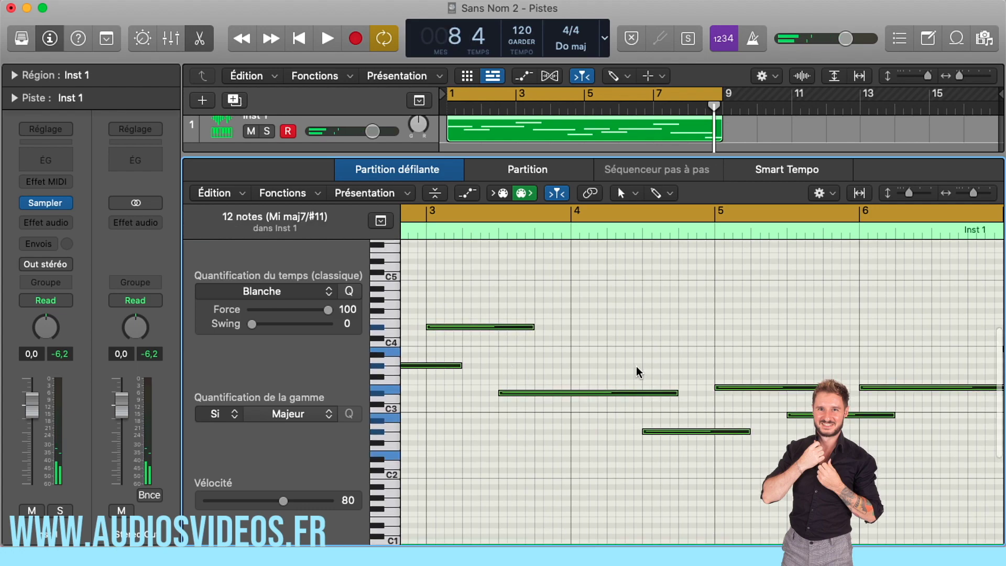
scroll(661, 422, "down", 1)
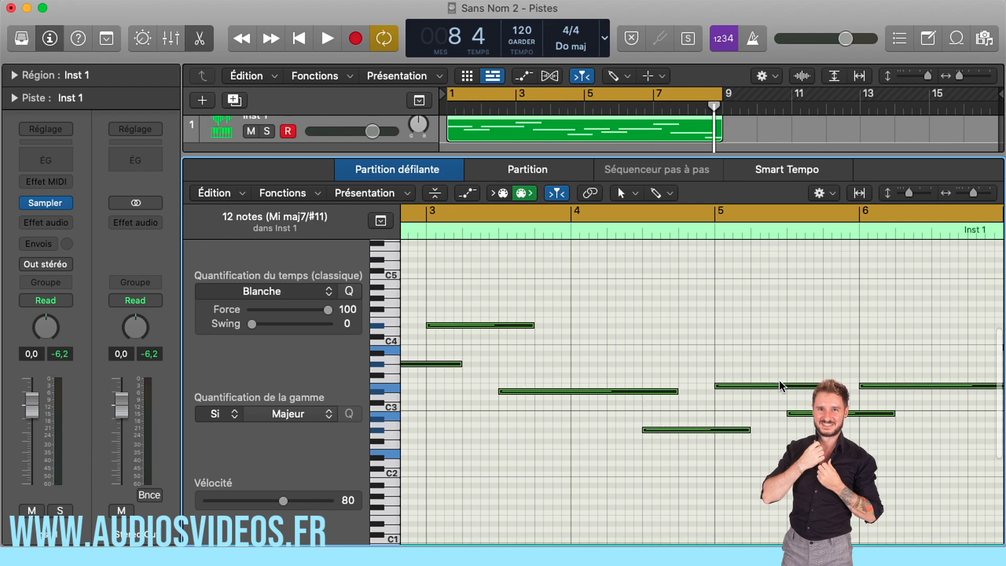
scroll(774, 432, "up", 1)
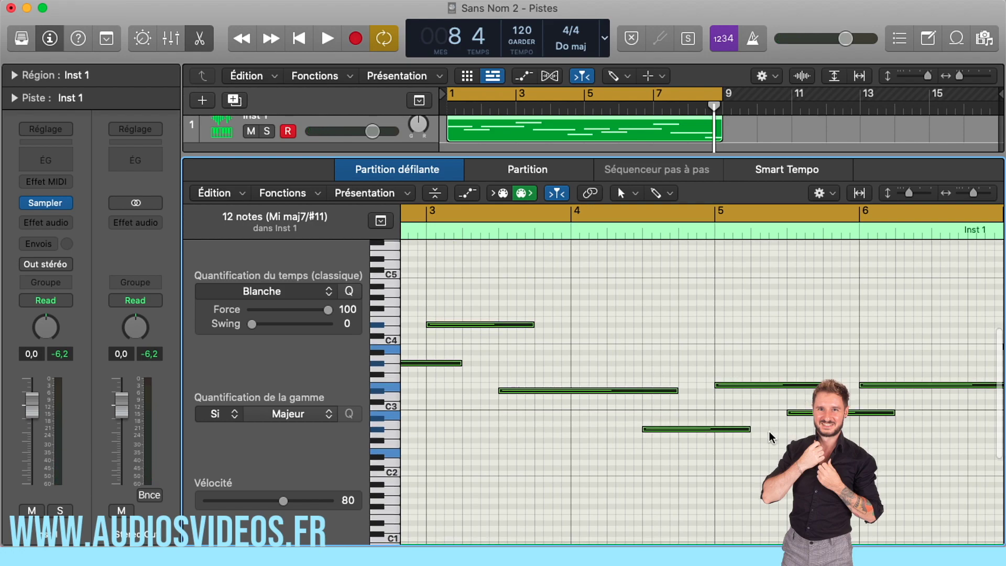
left_click(769, 433)
Step: Select all twelve notes, remove their overlaps so each one ends where the following note starts, and deselect them
scroll(769, 432, "left", 1)
scroll(772, 432, "down", 5)
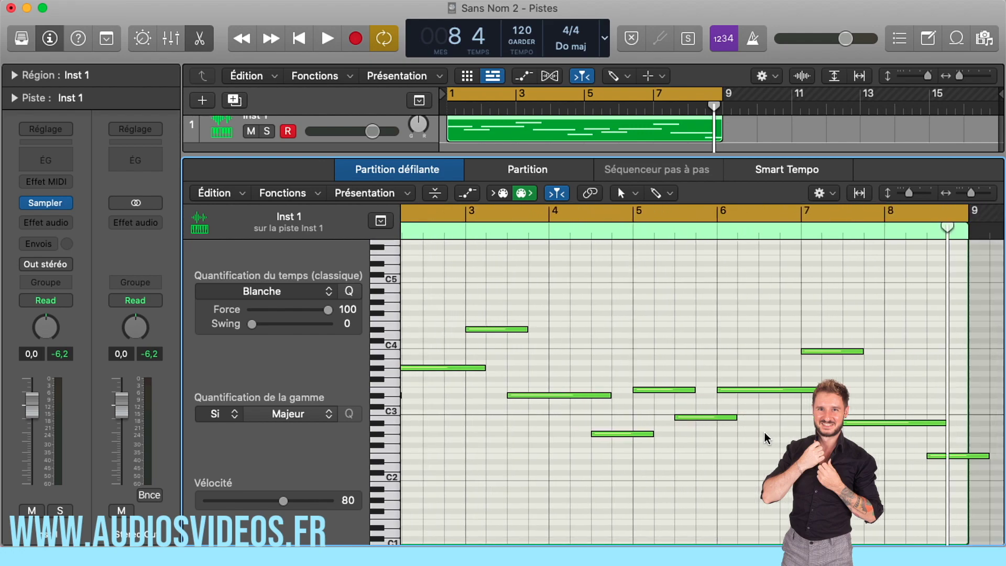
key("super+a")
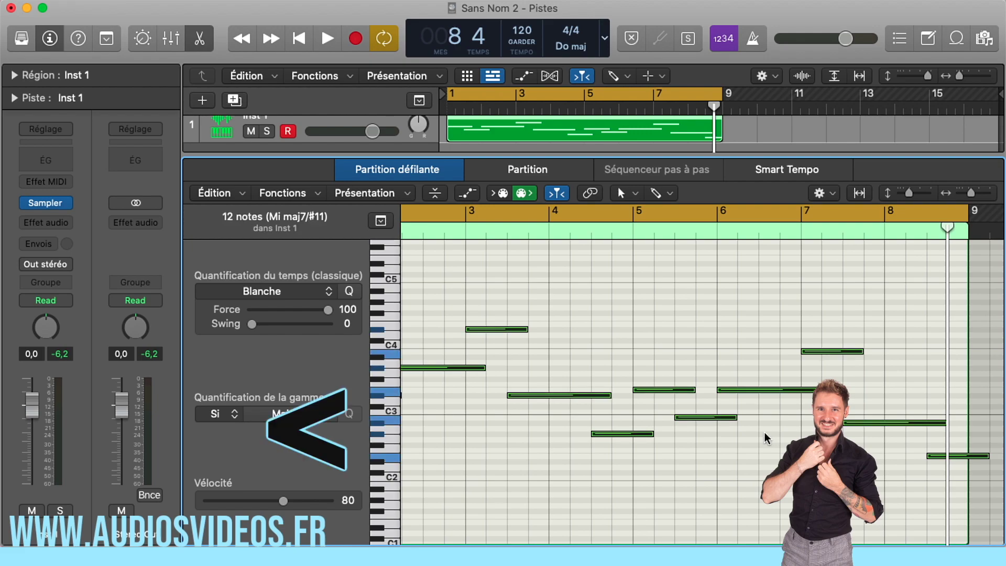
key("less")
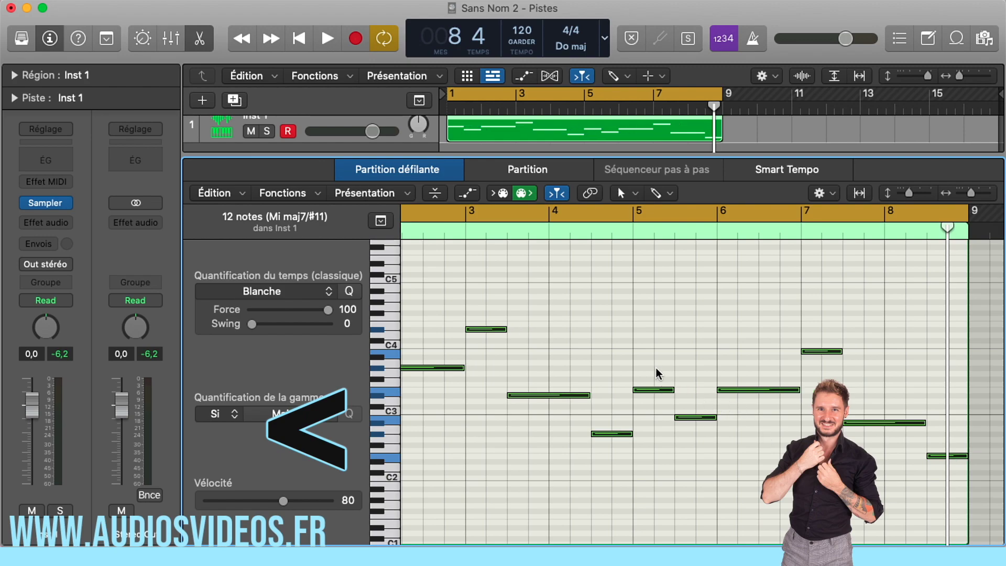
scroll(668, 427, "up", 5)
scroll(669, 427, "left", 3)
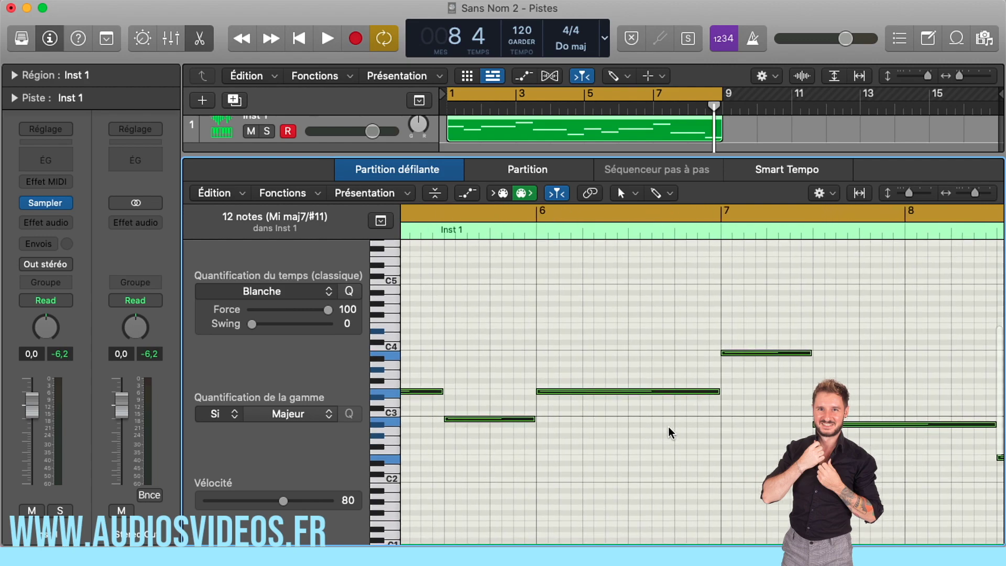
scroll(668, 427, "left", 4)
scroll(668, 426, "left", 4)
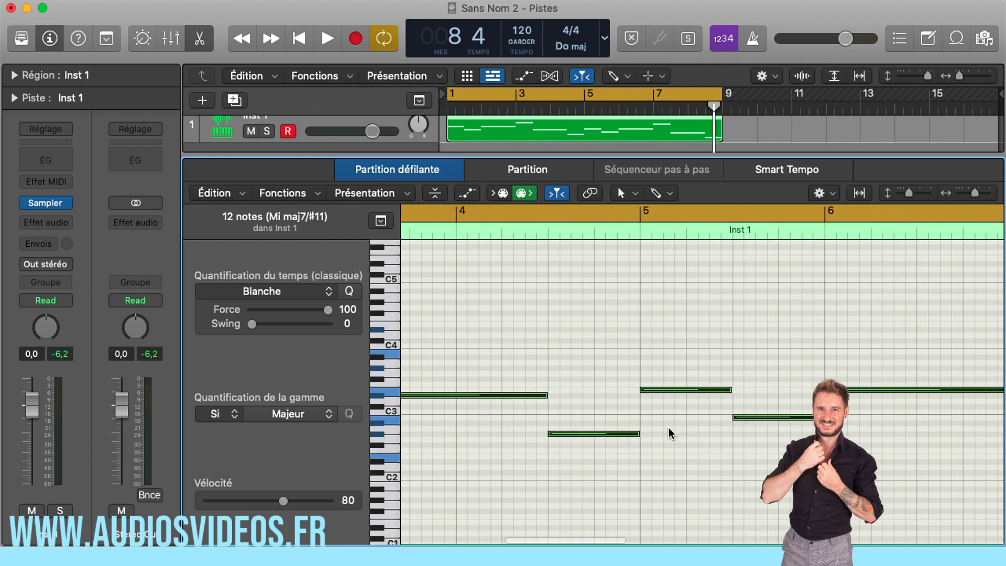
scroll(673, 430, "left", 7)
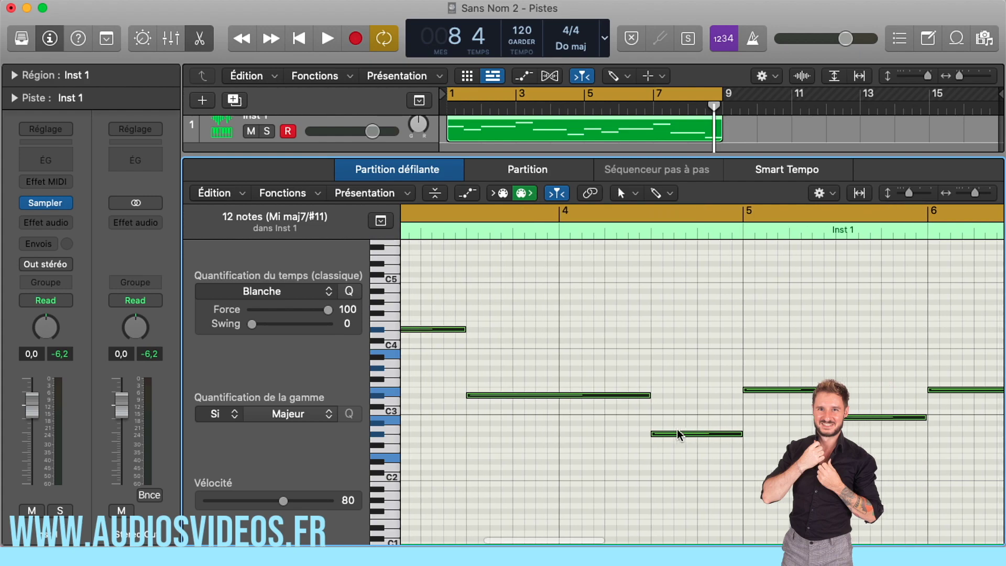
scroll(677, 429, "left", 1)
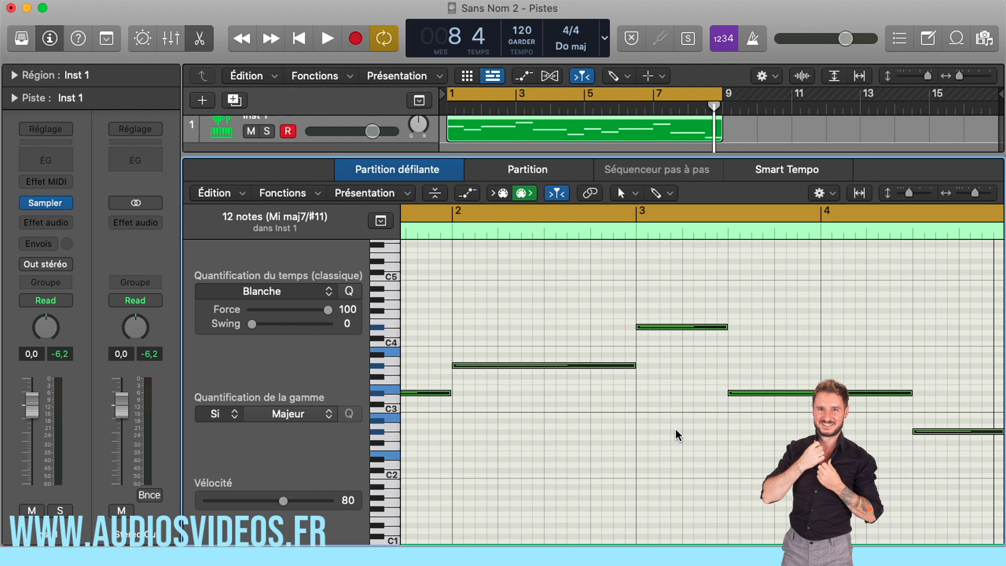
left_click(514, 288)
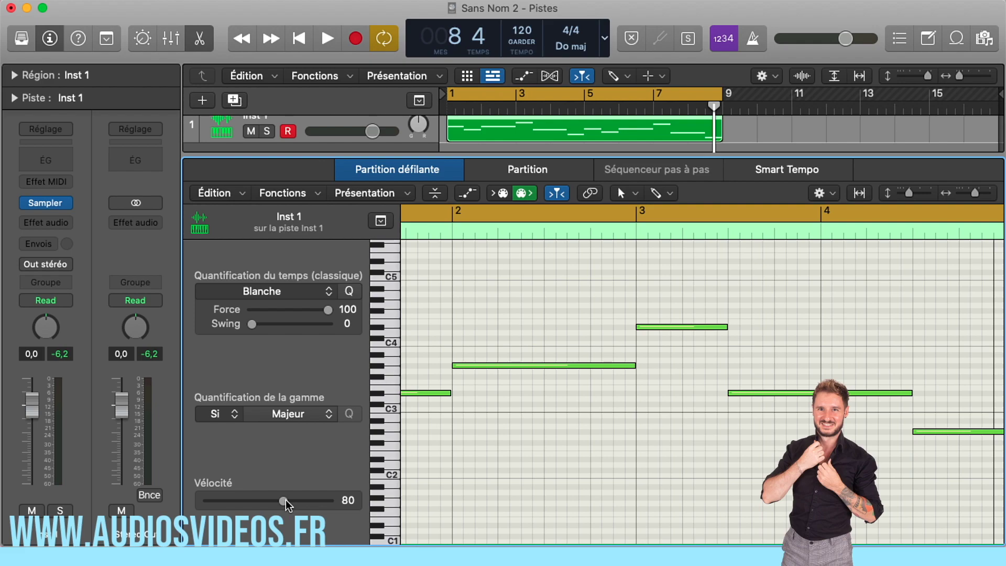
Step: Lower the velocity of the note starting at bar 2 to 66 and show the note velocity automation lane
mouse_move(281, 500)
left_mouse_down()
mouse_move(268, 498)
mouse_move(304, 502)
mouse_move(255, 504)
mouse_move(270, 506)
left_mouse_up()
left_click(532, 365)
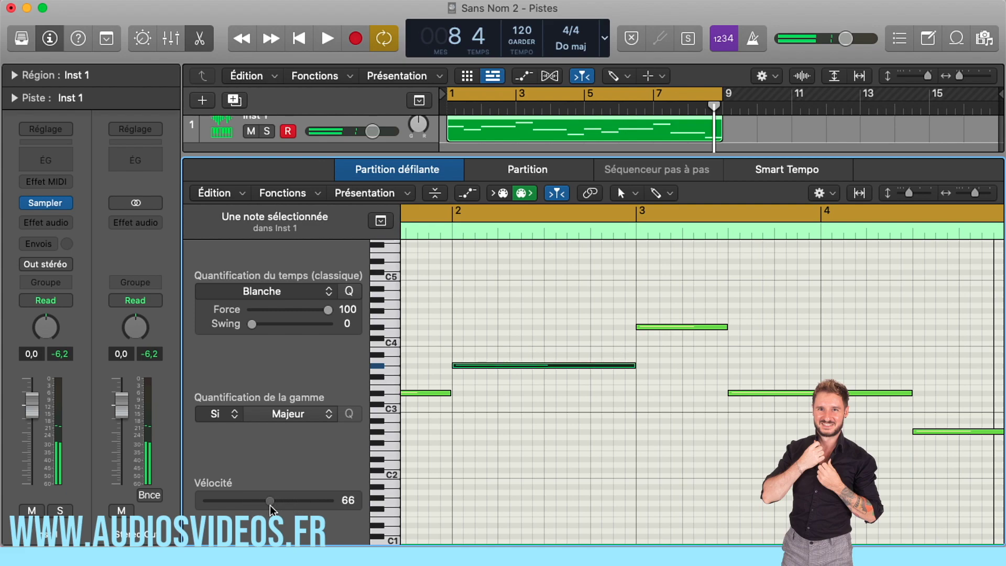
left_click(465, 194)
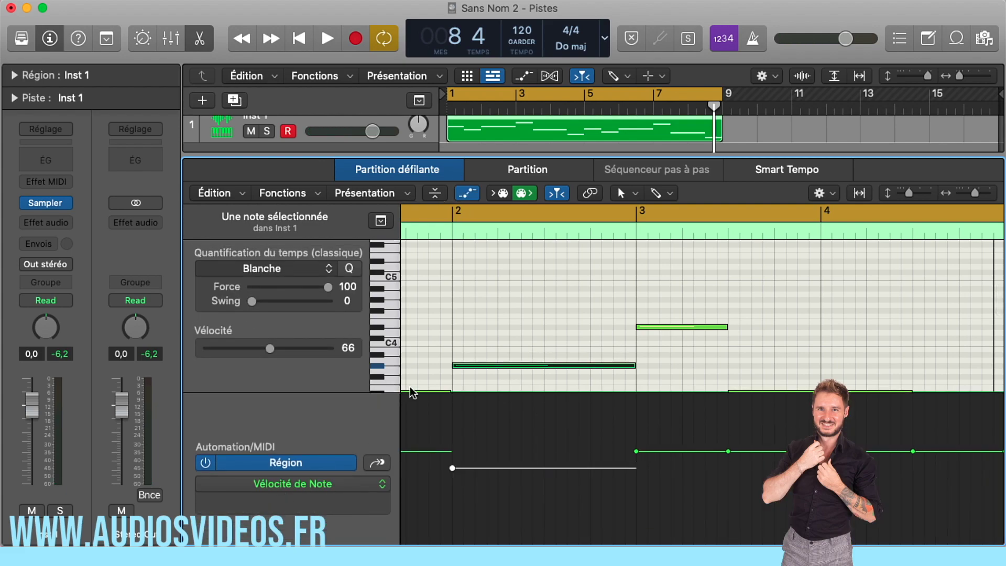
Step: Lower the velocity of the selected bar 2 note to 19
left_click_drag(263, 348, 222, 351)
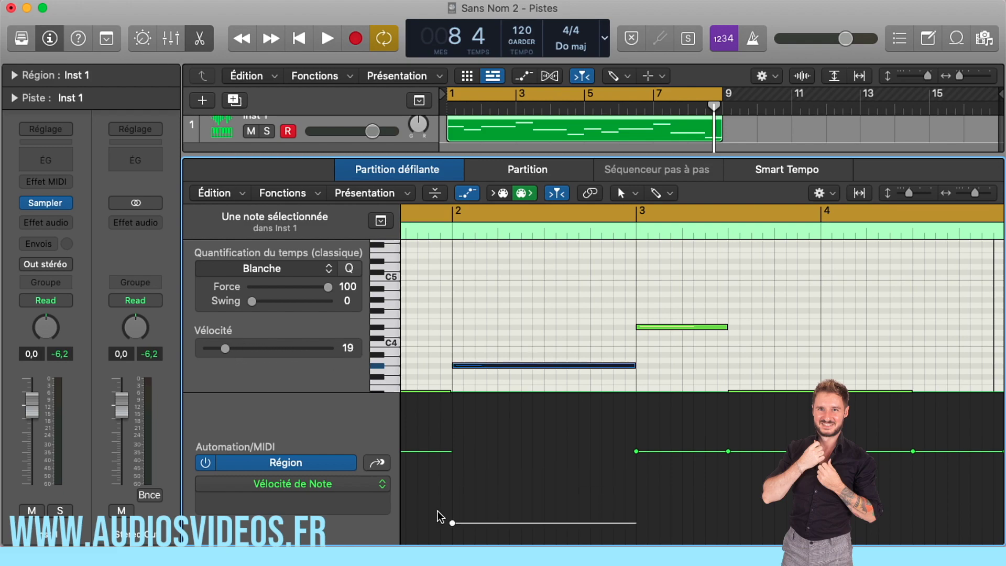
scroll(455, 516, "up", 2)
scroll(456, 515, "down", 2)
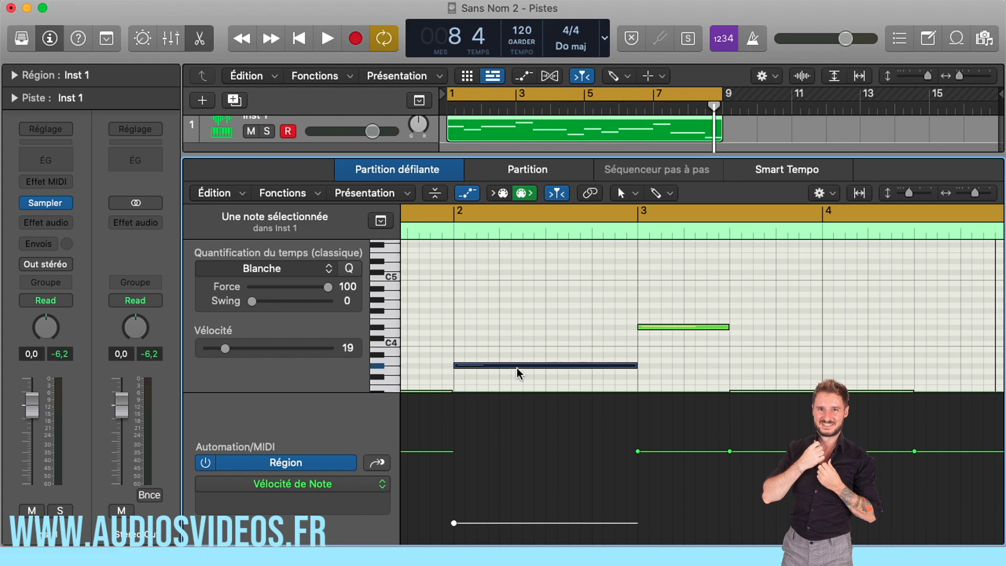
Step: Raise the bar 2 note's velocity to 56 directly on the note in the grid, and hide the automation lane
scroll(516, 367, "down", 1)
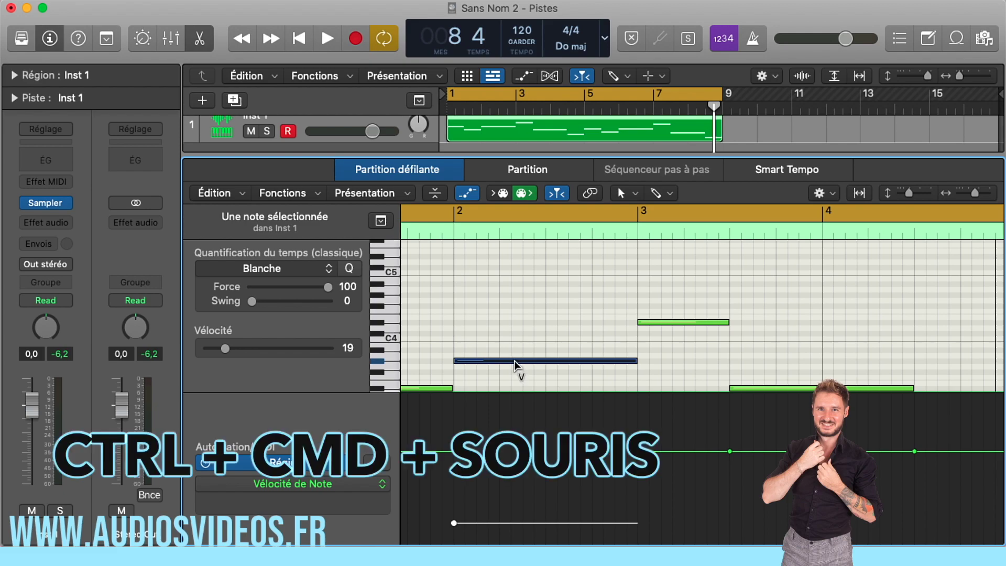
left_click_drag(513, 363, 510, 297)
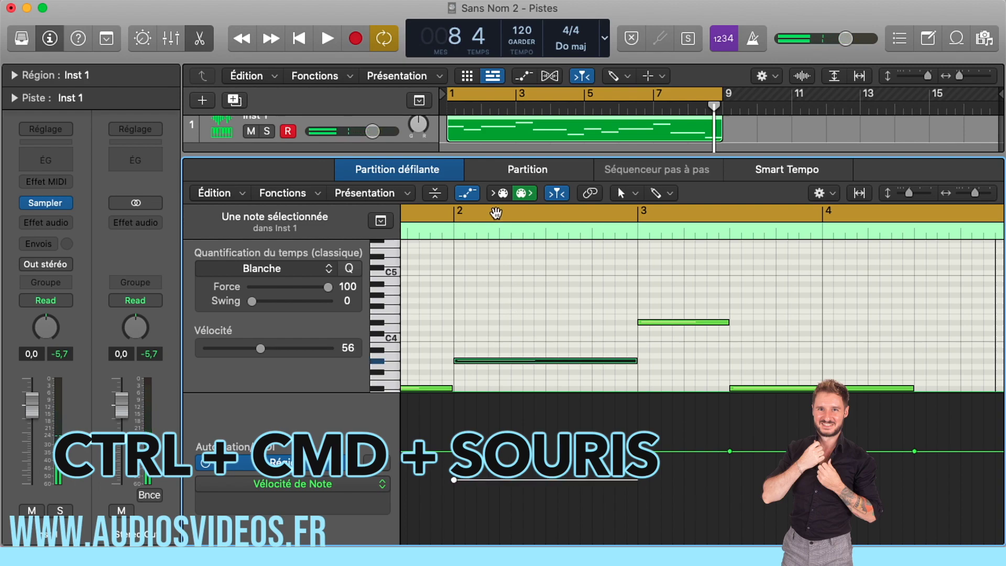
left_click(467, 192)
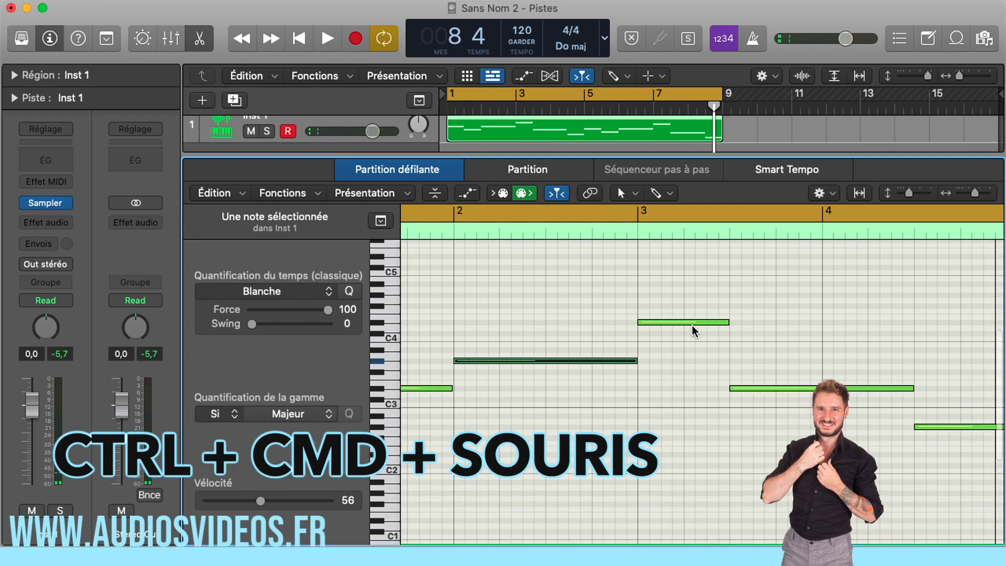
Step: Adjust the velocities of the next three notes directly in the grid, from bar 3 onward, to about 72, 109 and 60
left_click_drag(691, 323, 709, 370)
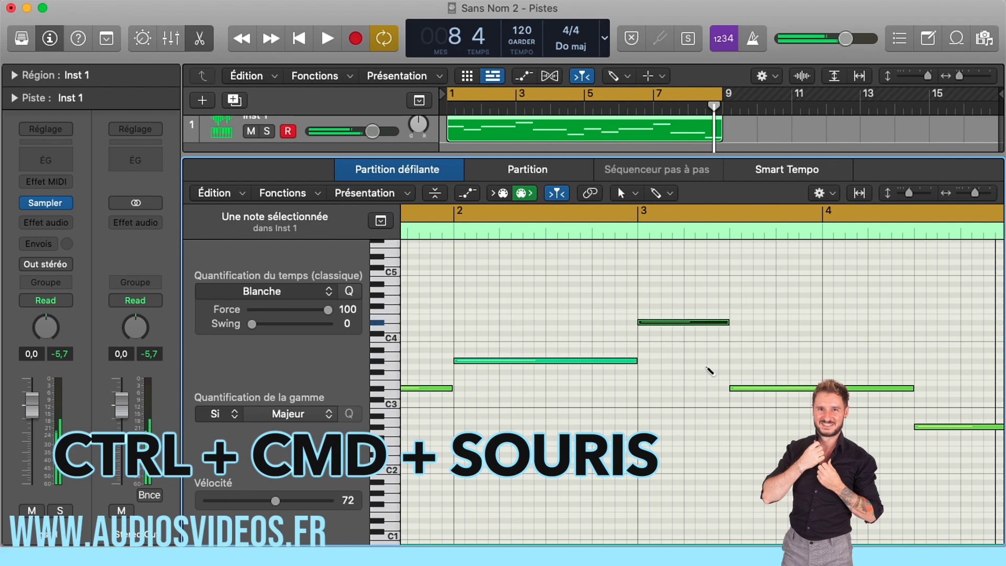
left_click_drag(778, 387, 786, 363)
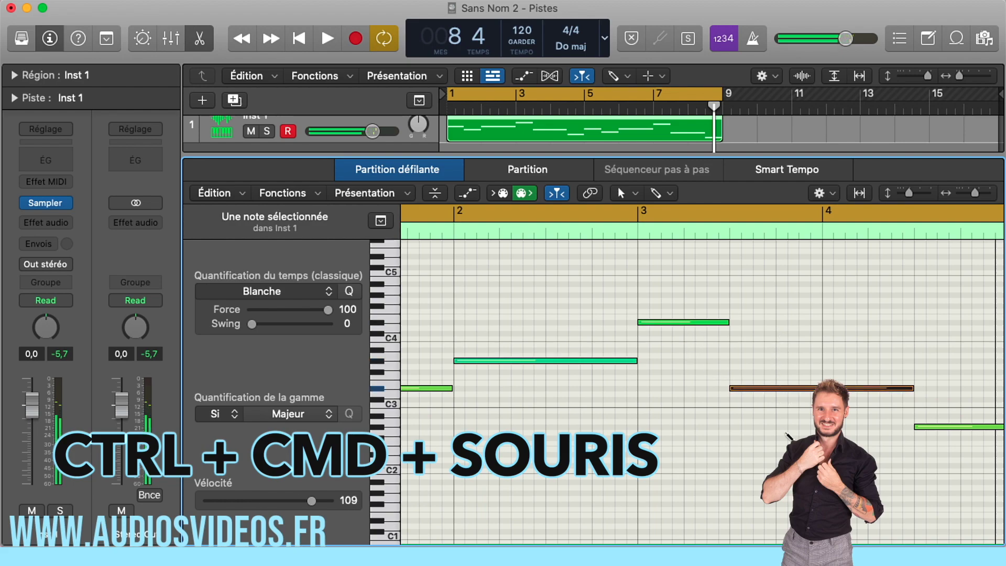
scroll(786, 433, "right", 4)
left_click_drag(834, 427, 831, 445)
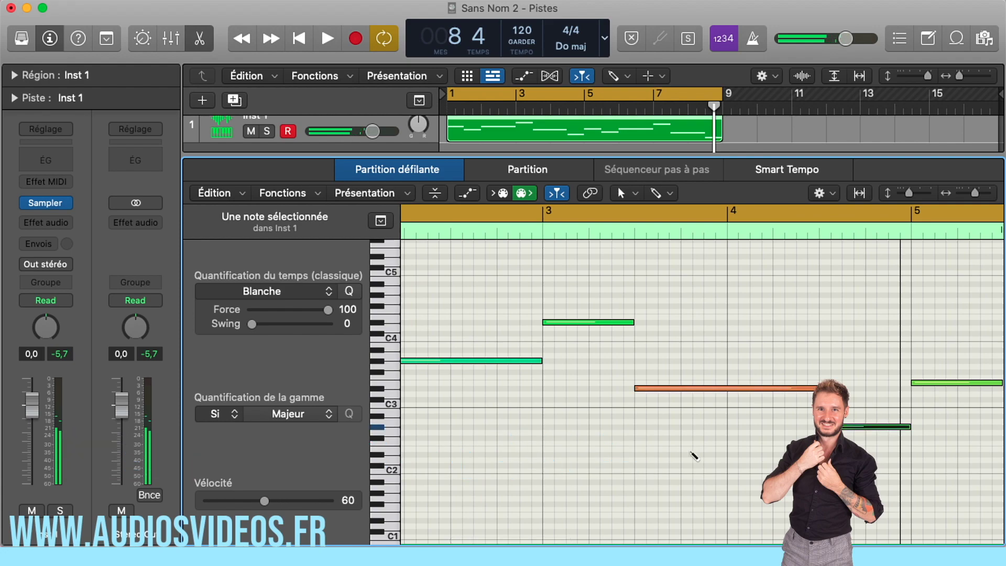
Step: Lower the velocities of the first two notes in bar 1 to about 77 and 50 directly in the grid
scroll(694, 456, "left", 4)
left_click_drag(440, 360, 439, 370)
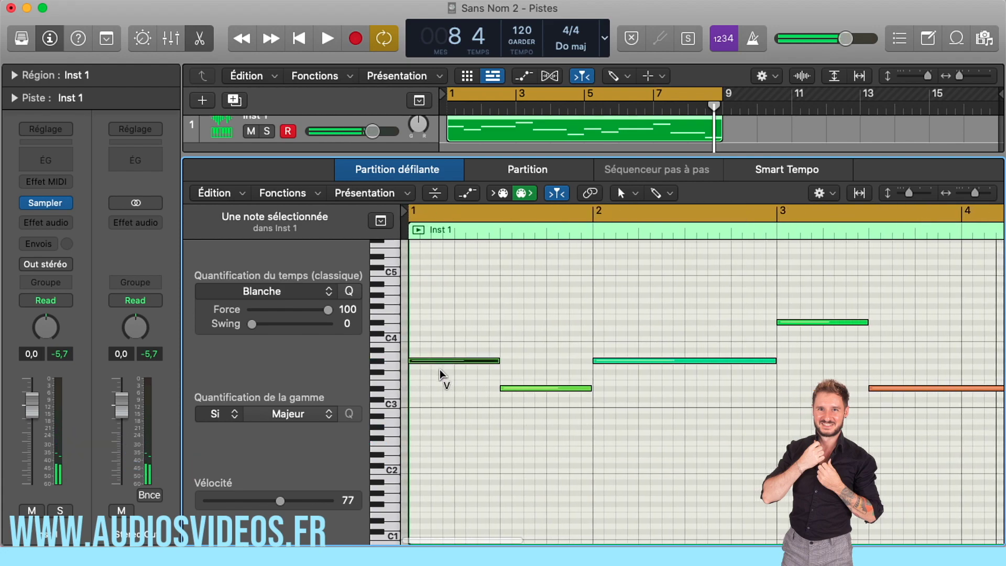
left_click_drag(540, 388, 535, 449)
Step: Play the region from bar 1 to about bar 5 to hear the velocity differences, with all eight bars in view, and stop playback
key("space")
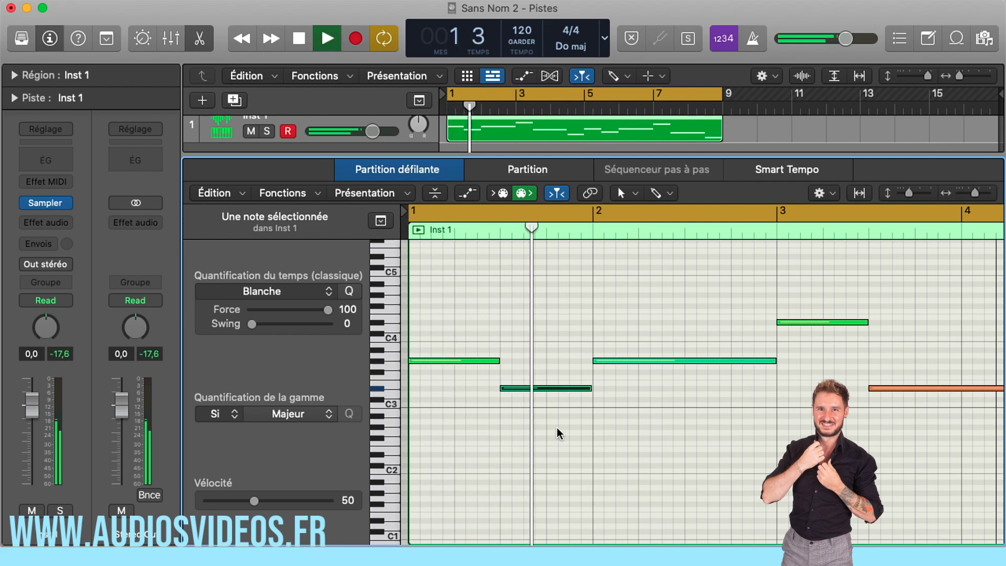
scroll(703, 429, "right", 3)
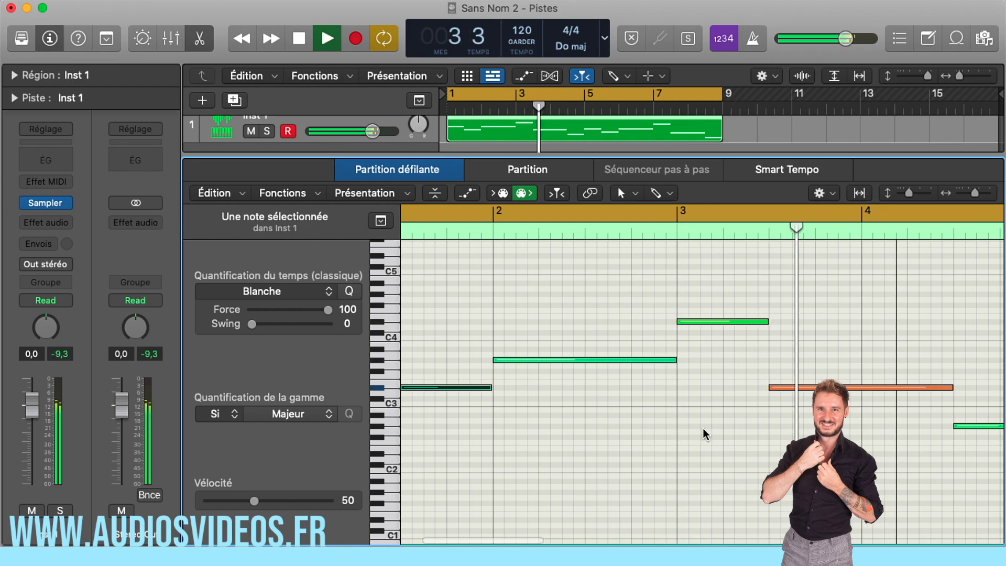
scroll(703, 429, "down", 5)
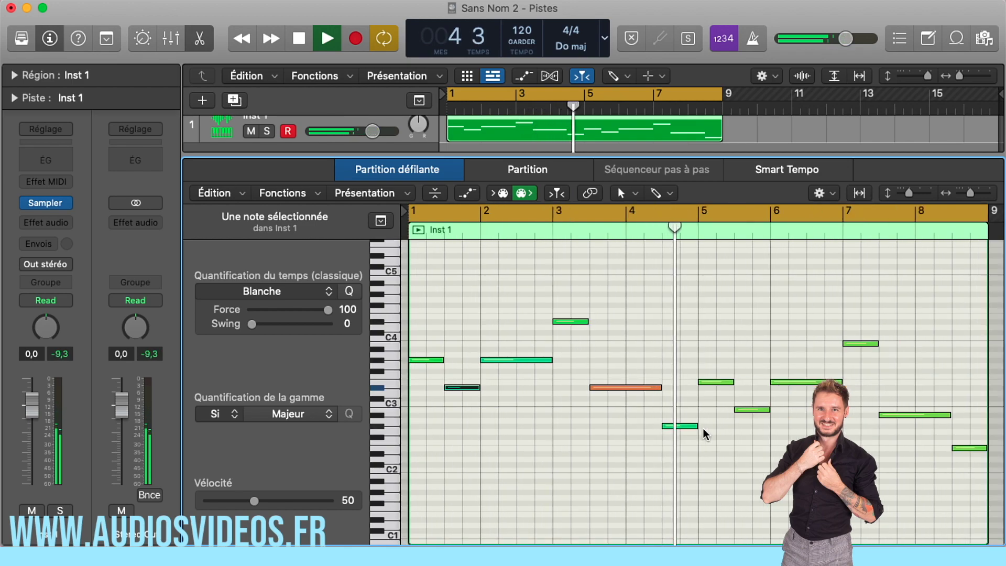
key("space")
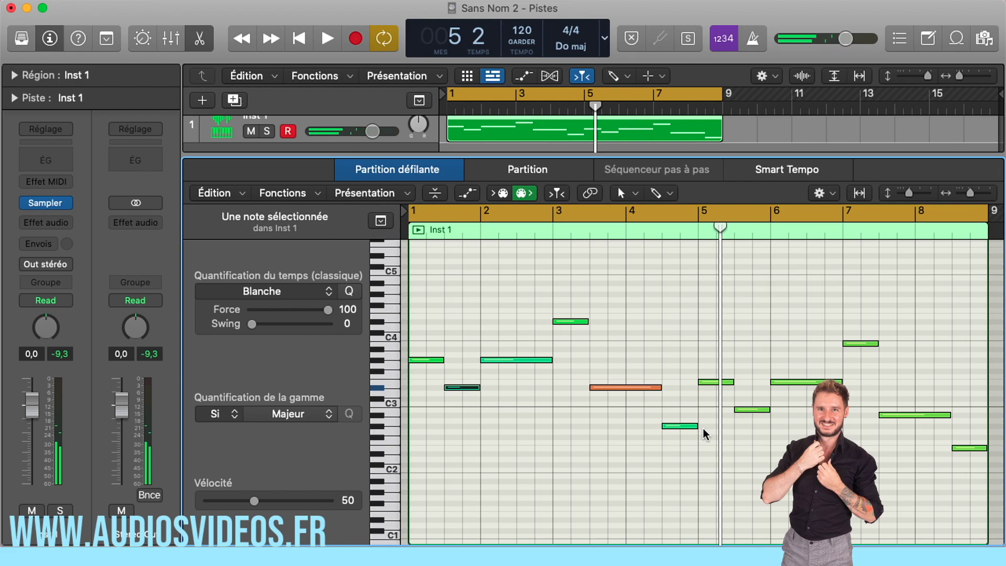